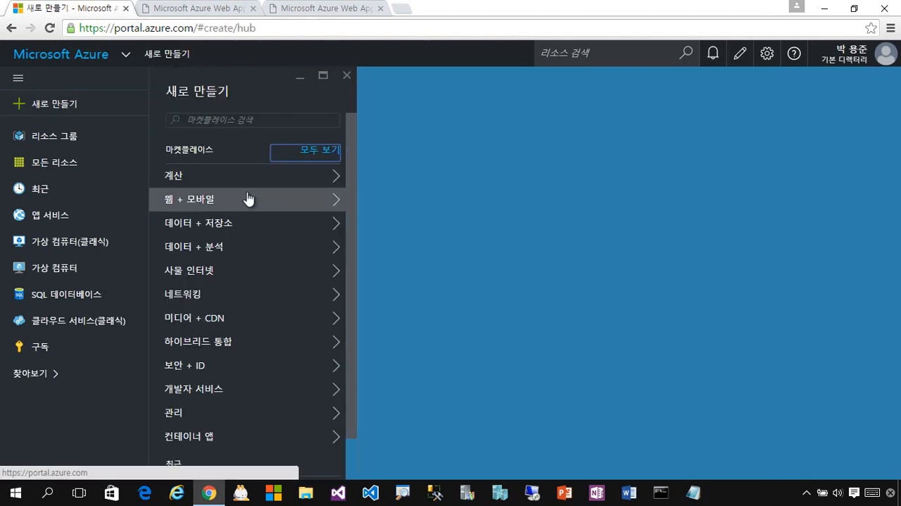
Open the full marketplace catalogue and browse its featured offerings.
{"action": "left_click", "coordinate": [321, 156]}
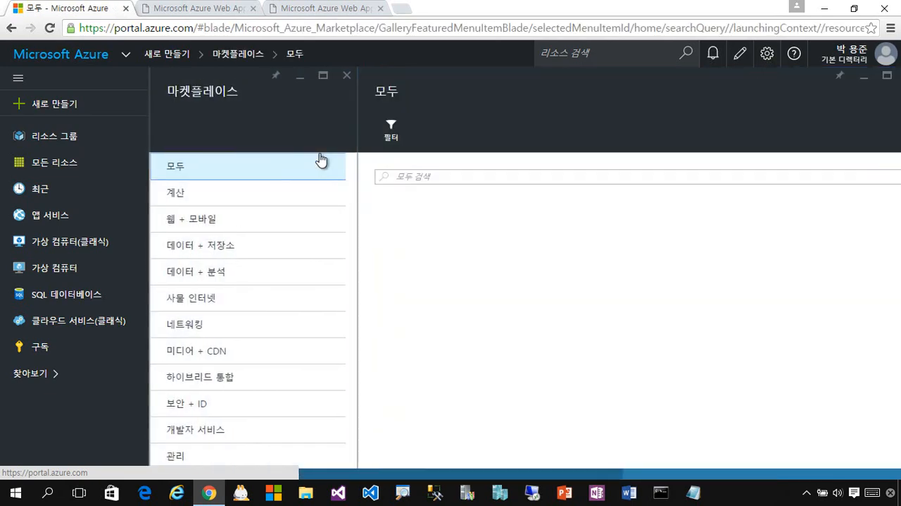
{"action": "left_click", "coordinate": [511, 181]}
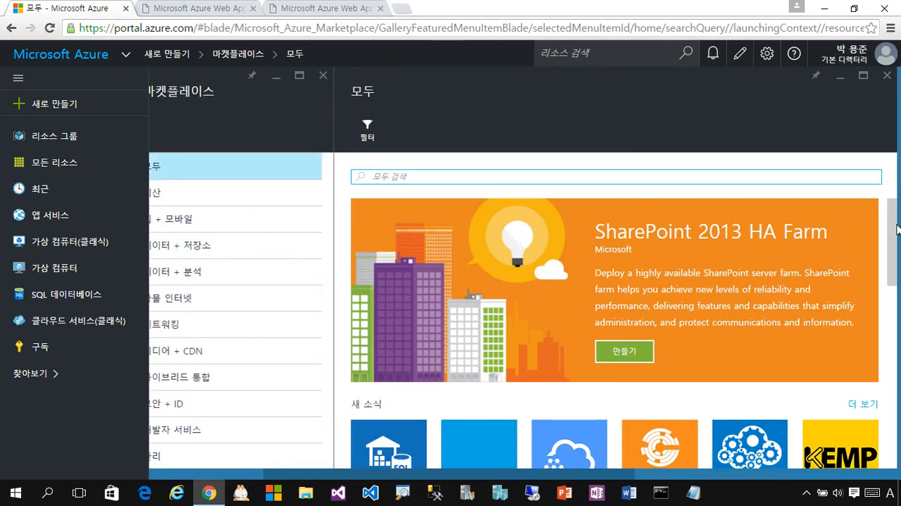
{"action": "scroll", "coordinate": [891, 247], "scroll_direction": "down", "scroll_amount": 2}
{"action": "left_click_drag", "start_coordinate": [897, 274], "coordinate": [896, 201]}
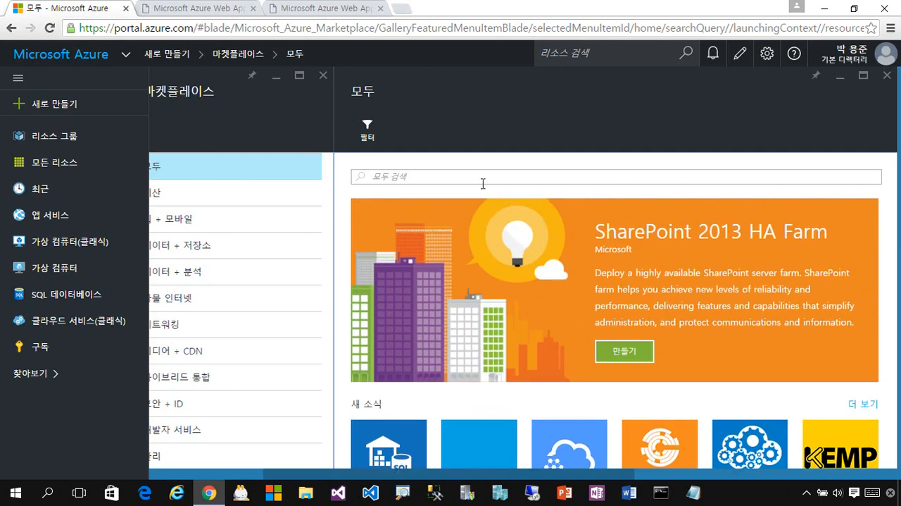
Search the marketplace catalogue for wordpress and clear the search text.
{"action": "left_click", "coordinate": [458, 181]}
{"action": "type", "text": "w"}
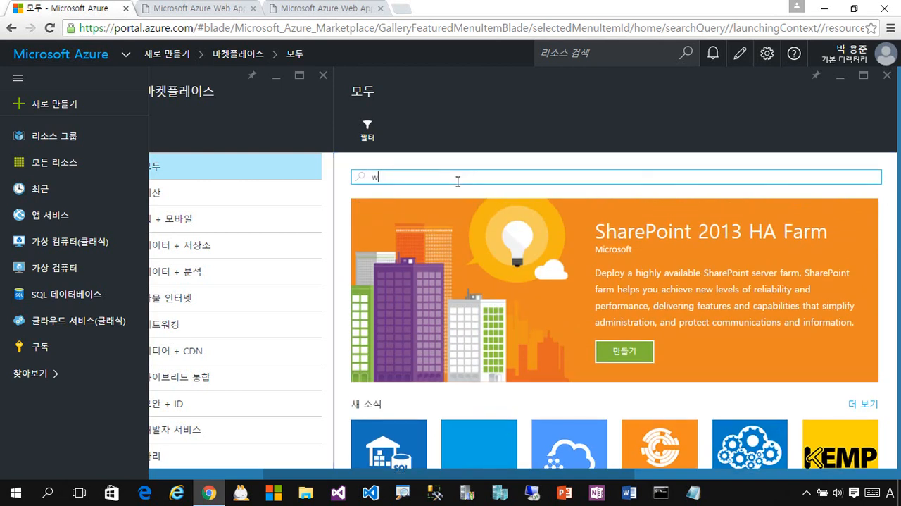
{"action": "type", "text": "ordpress"}
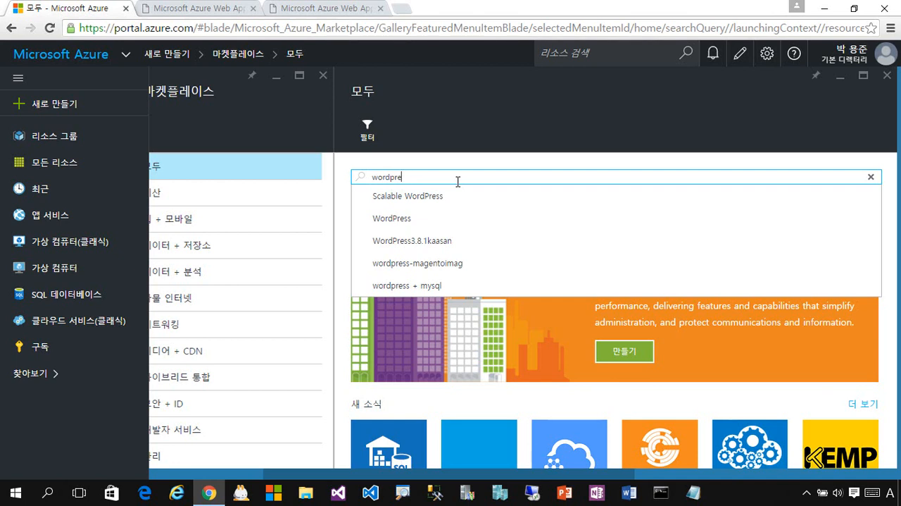
{"action": "key", "text": "BackSpace"}
{"action": "key", "text": "BackSpace"}
{"action": "key", "text": "BackSpace"}
{"action": "key", "text": "BackSpace"}
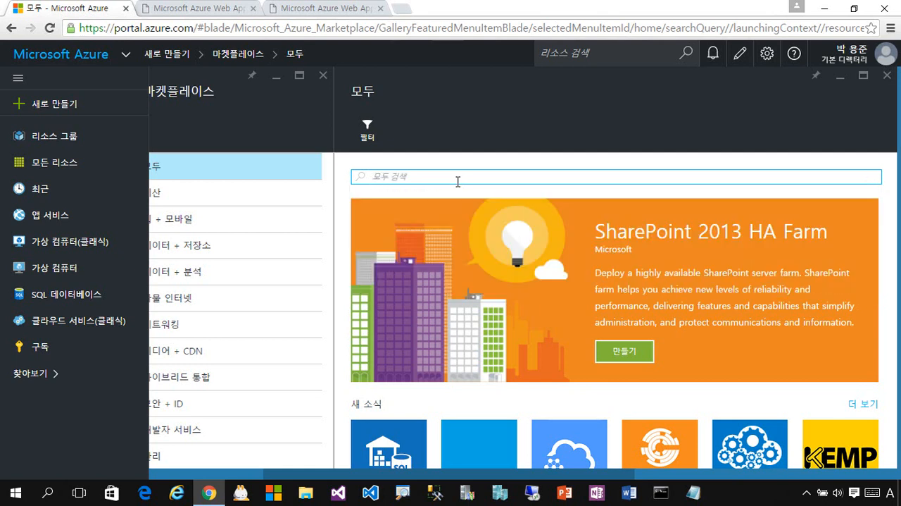
{"action": "type", "text": "DotNetNuke"}
{"action": "key", "text": "BackSpace"}
{"action": "key", "text": "BackSpace"}
{"action": "key", "text": "BackSpace"}
{"action": "key", "text": "BackSpace"}
{"action": "key", "text": "BackSpace"}
{"action": "key", "text": "BackSpace"}
{"action": "key", "text": "BackSpace"}
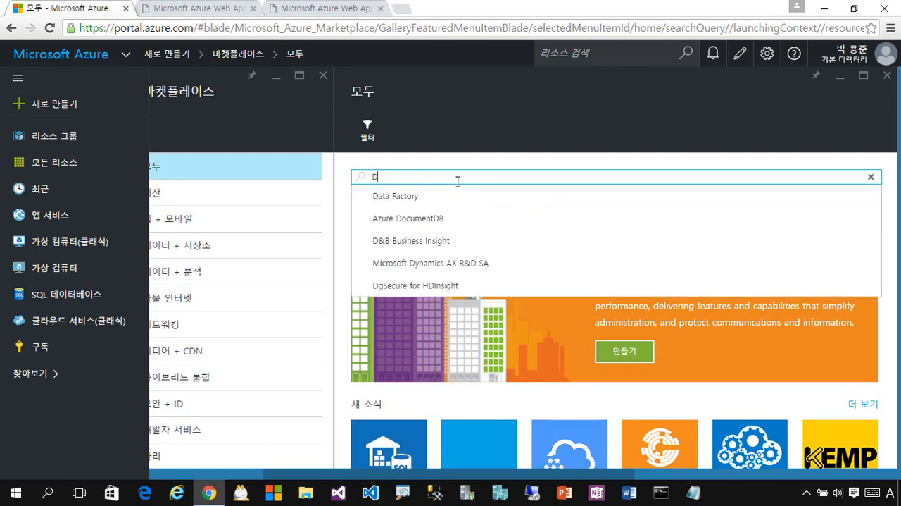
{"action": "key", "text": "BackSpace"}
Search the marketplace for dnn, open the DNN Platform offering and start creating it.
{"action": "type", "text": "dnn"}
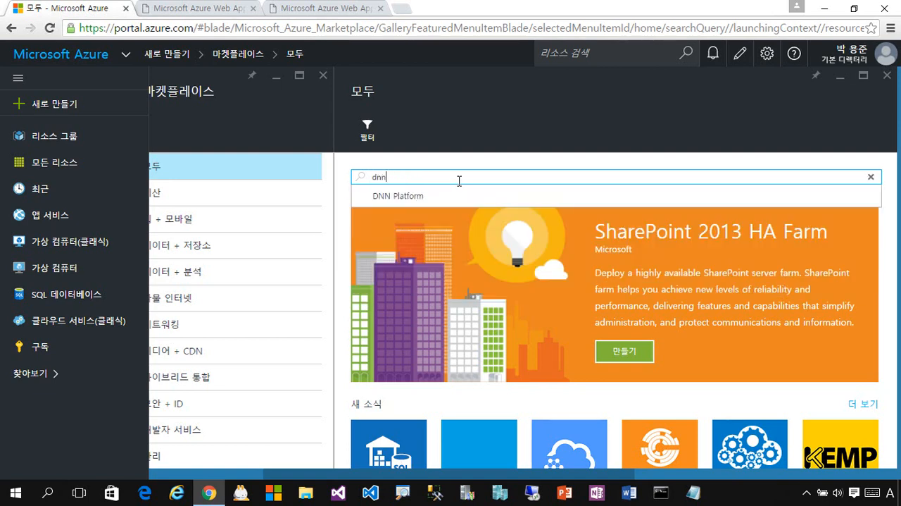
{"action": "left_click", "coordinate": [472, 198]}
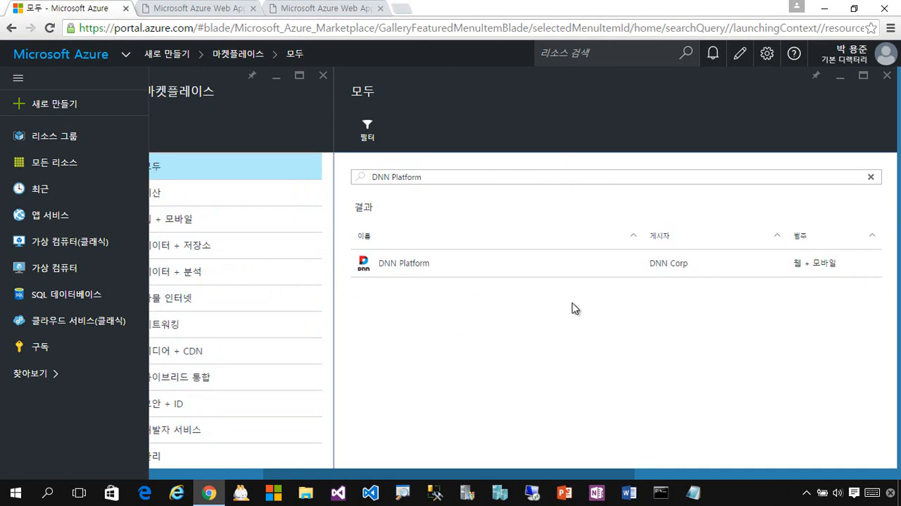
{"action": "left_click", "coordinate": [531, 272]}
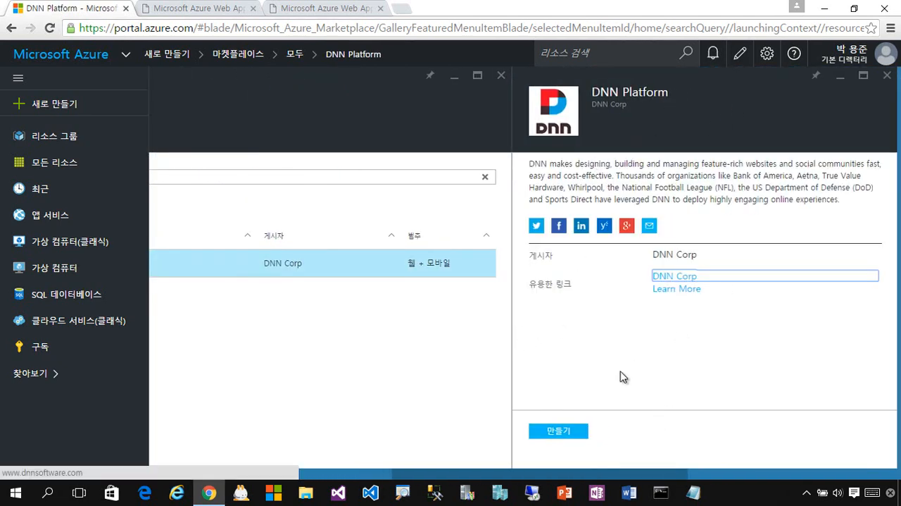
{"action": "left_click", "coordinate": [577, 439]}
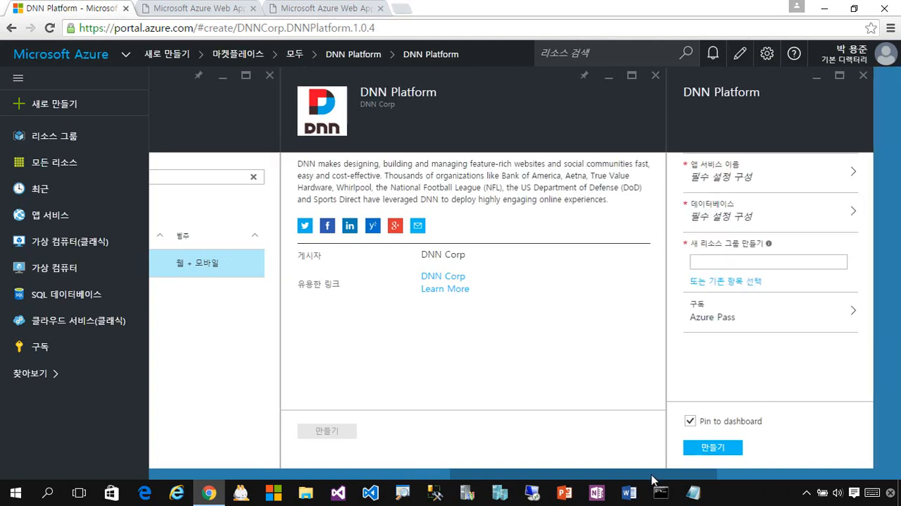
Configure the web app with the URL mvpnew2 and a new app service plan named MvpNew2.
{"action": "left_click_drag", "start_coordinate": [657, 476], "coordinate": [740, 479]}
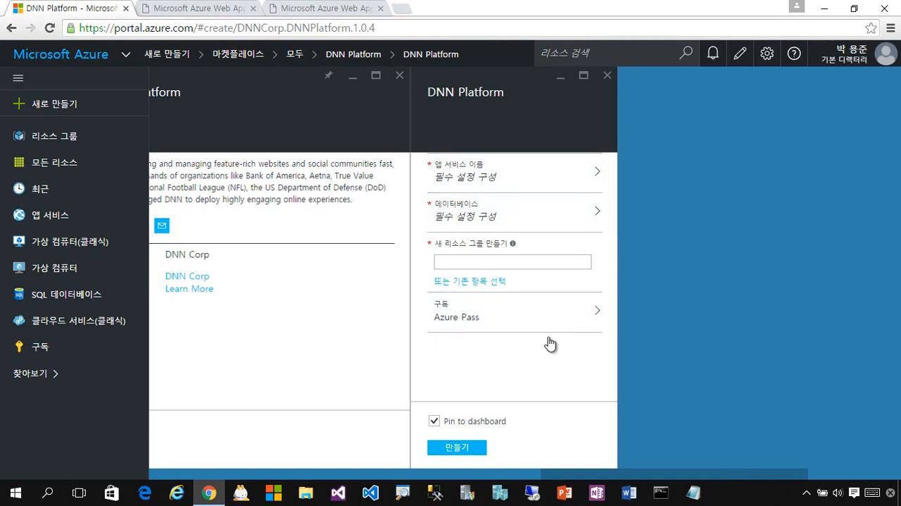
{"action": "left_click", "coordinate": [532, 182]}
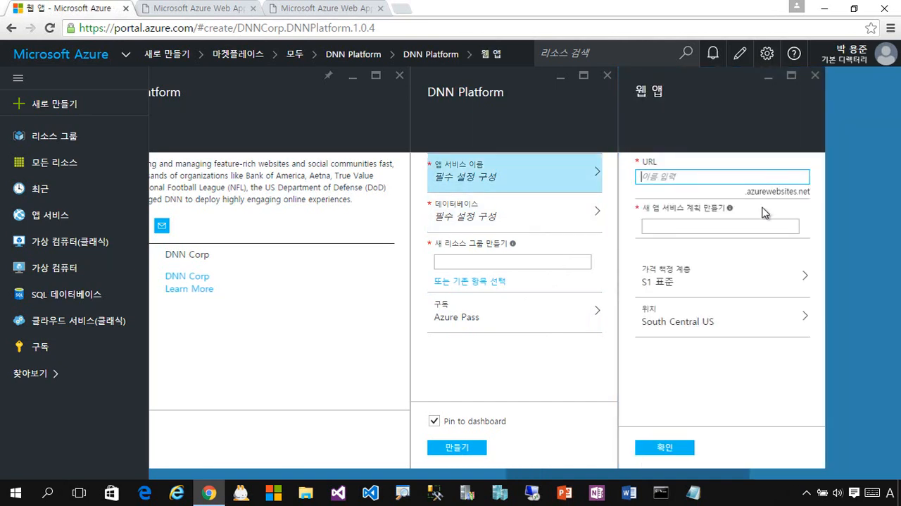
{"action": "type", "text": "mvpnew2"}
{"action": "left_click", "coordinate": [764, 231]}
{"action": "left_click", "coordinate": [723, 223]}
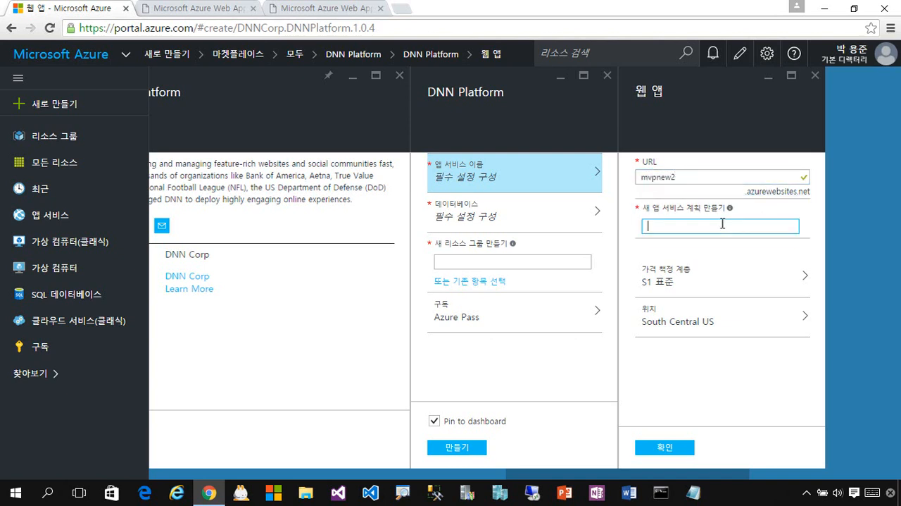
{"action": "type", "text": "MvpNew2"}
Compare all available pricing tiers and set the app service plan to B1 기본.
{"action": "left_click", "coordinate": [763, 281]}
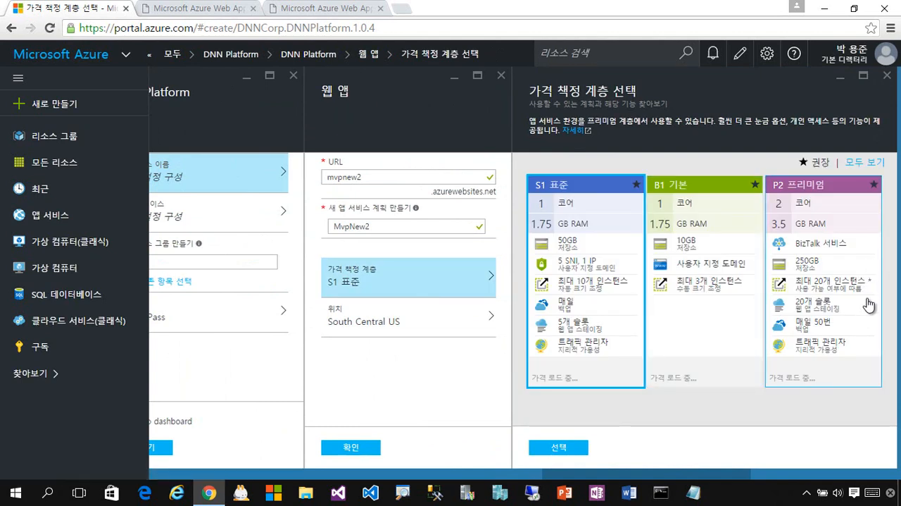
{"action": "left_click", "coordinate": [860, 167]}
{"action": "scroll", "coordinate": [828, 274], "scroll_direction": "down", "scroll_amount": 5}
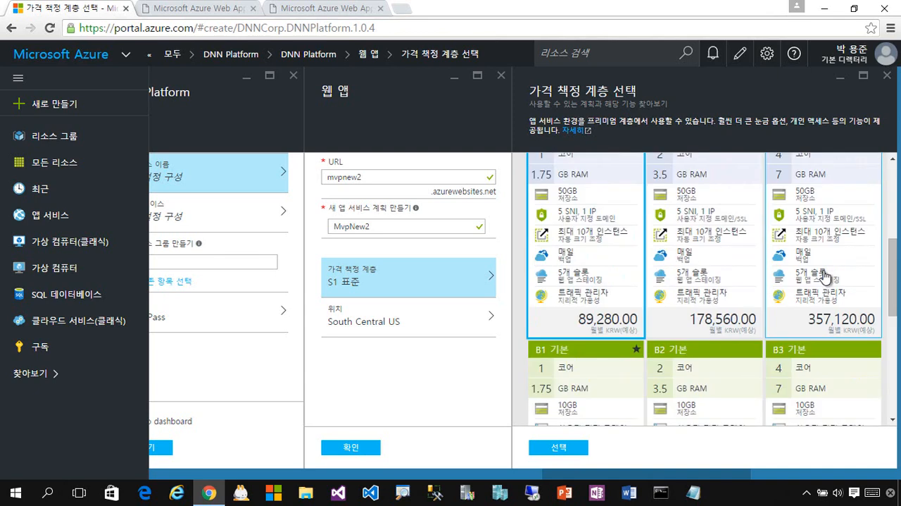
{"action": "scroll", "coordinate": [828, 284], "scroll_direction": "up", "scroll_amount": 1}
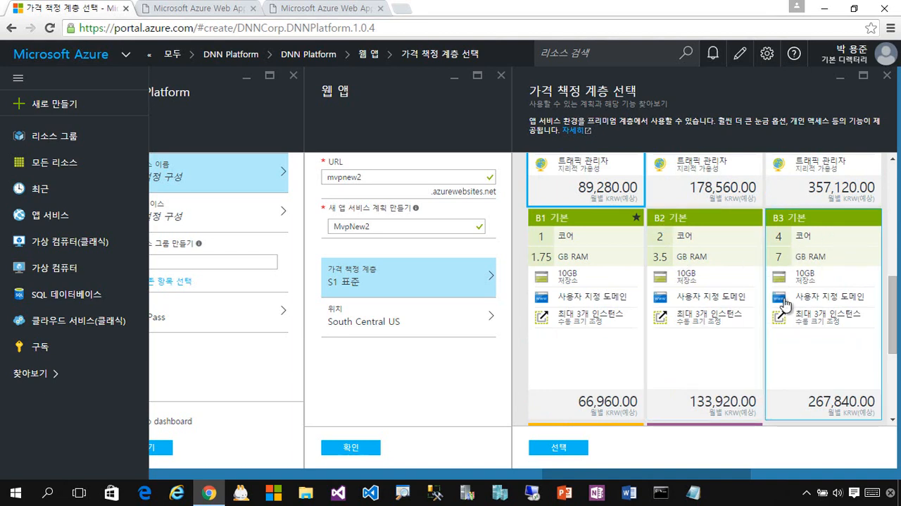
{"action": "scroll", "coordinate": [775, 282], "scroll_direction": "down", "scroll_amount": 3}
{"action": "left_click", "coordinate": [663, 307]}
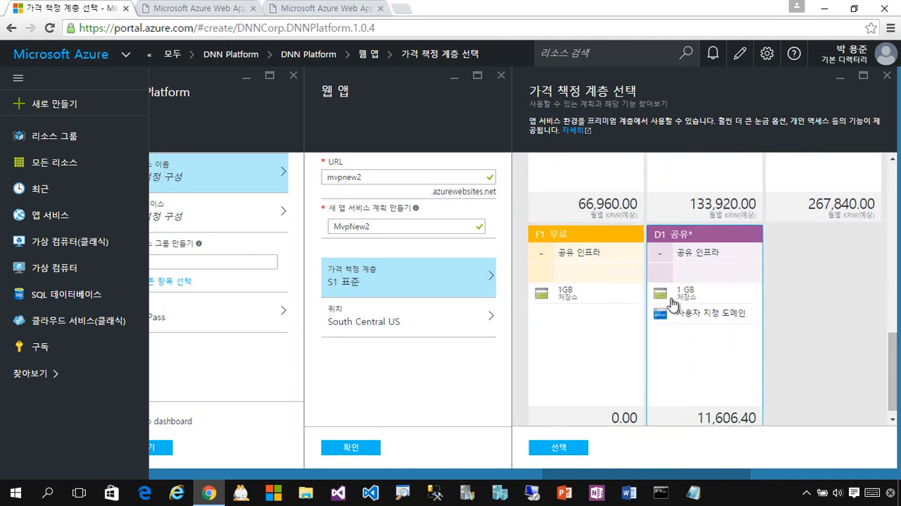
{"action": "scroll", "coordinate": [758, 311], "scroll_direction": "up", "scroll_amount": 1}
{"action": "scroll", "coordinate": [757, 311], "scroll_direction": "up", "scroll_amount": 2}
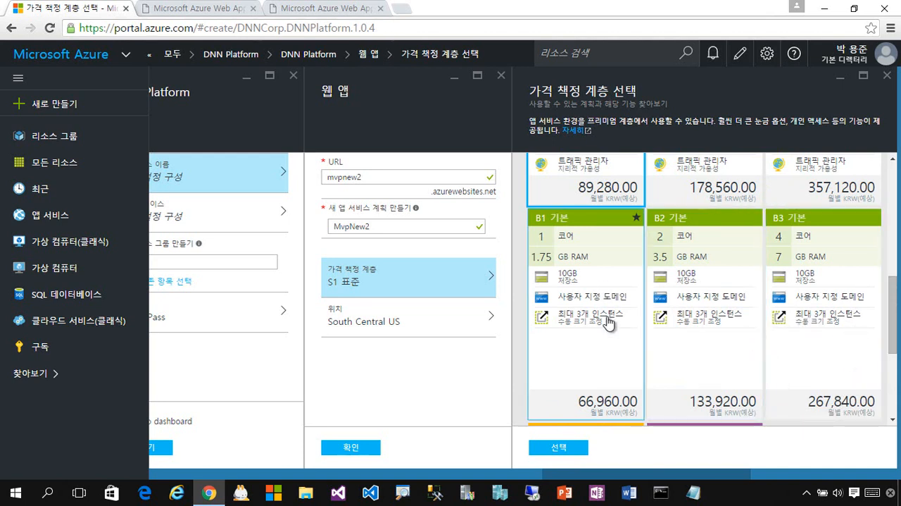
{"action": "left_click", "coordinate": [595, 357]}
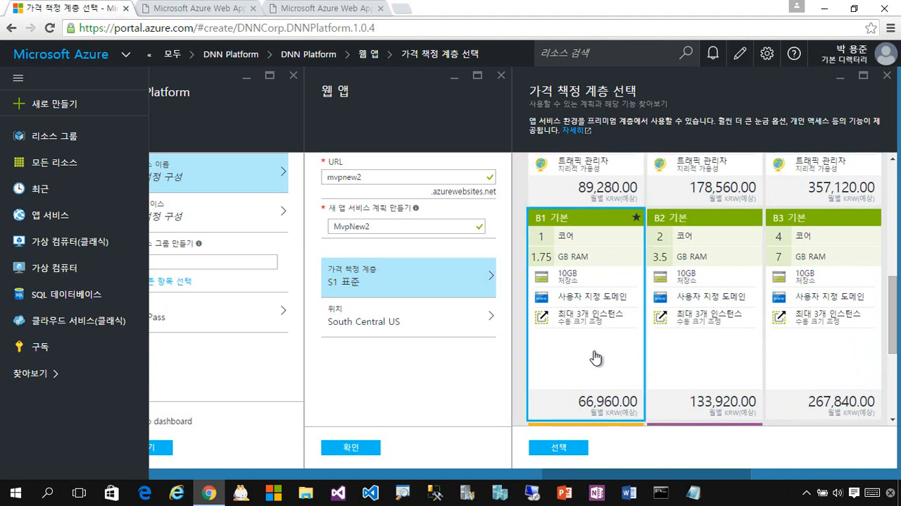
{"action": "left_click", "coordinate": [558, 448]}
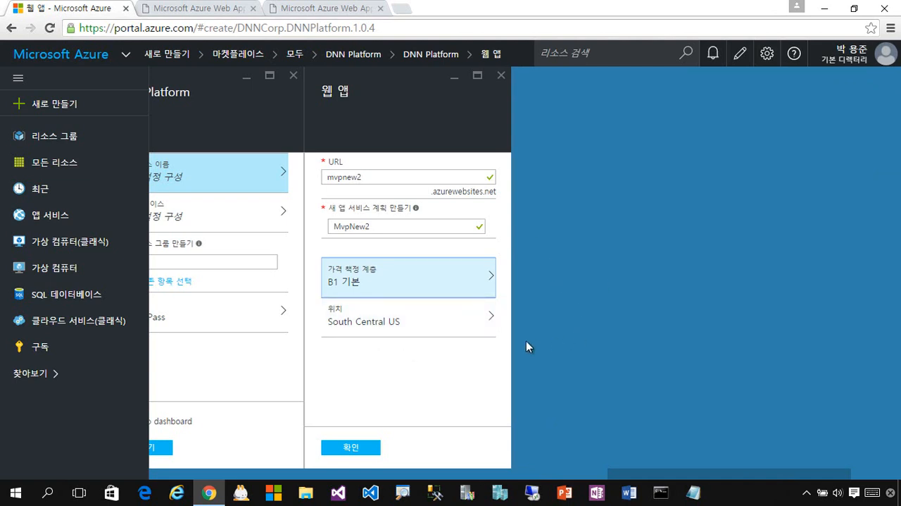
Set the web app's location to West US and confirm the web app settings.
{"action": "left_click", "coordinate": [460, 328]}
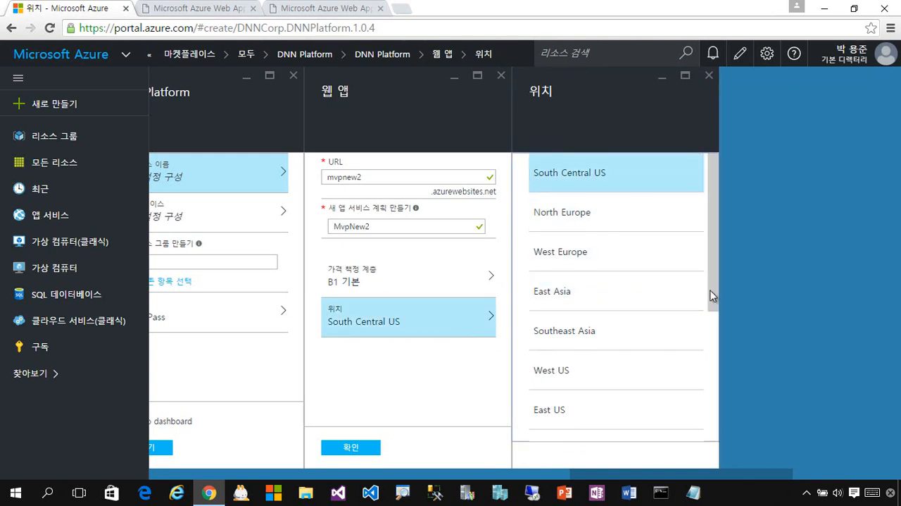
{"action": "left_click_drag", "start_coordinate": [711, 296], "coordinate": [708, 364]}
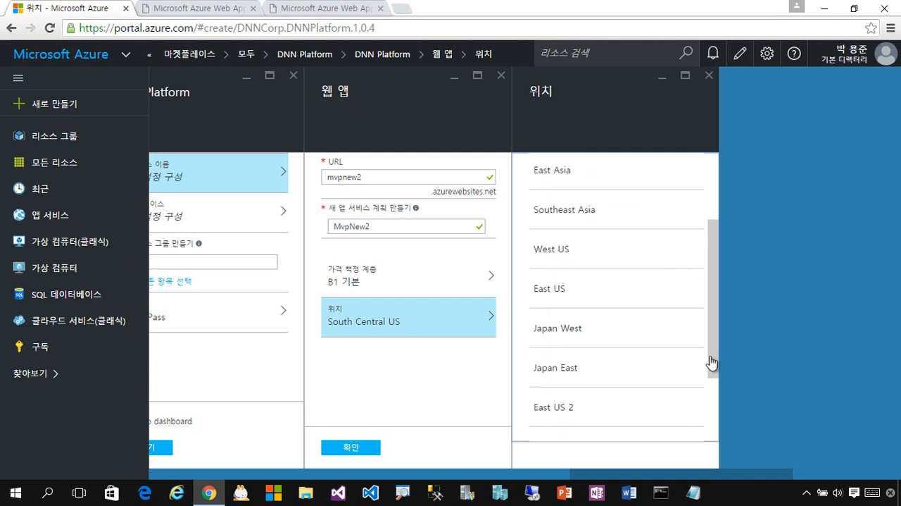
{"action": "left_click", "coordinate": [572, 262]}
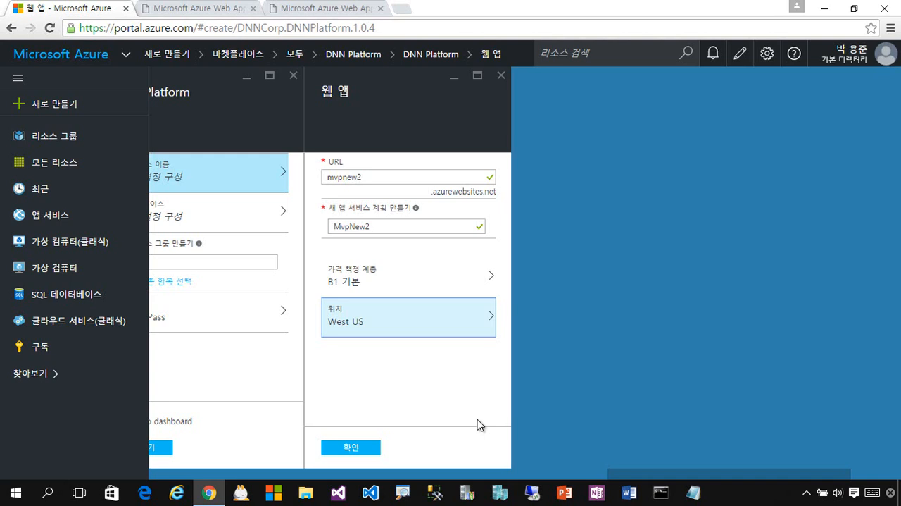
{"action": "left_click", "coordinate": [375, 449]}
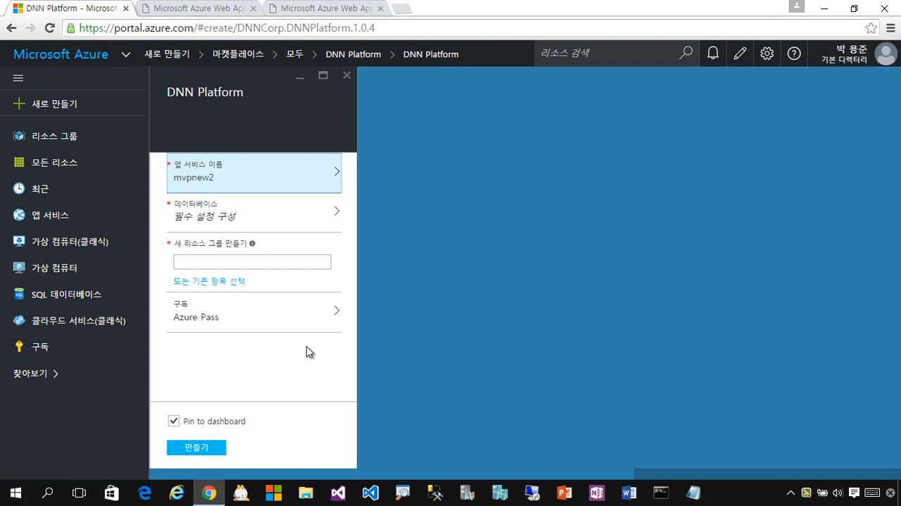
Name the new resource group MvpNew2 and try to create the DNN Platform deployment.
{"action": "left_click", "coordinate": [257, 262]}
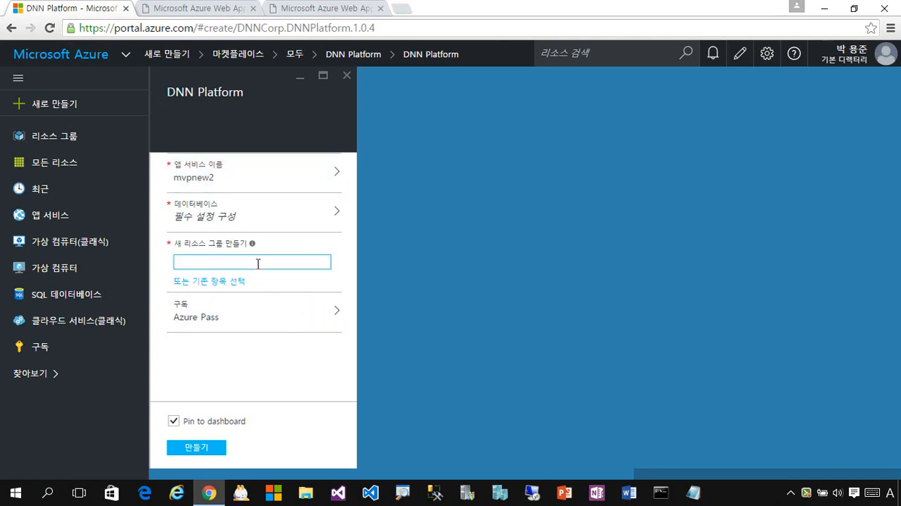
{"action": "type", "text": "MvpNew2"}
{"action": "left_click", "coordinate": [219, 450]}
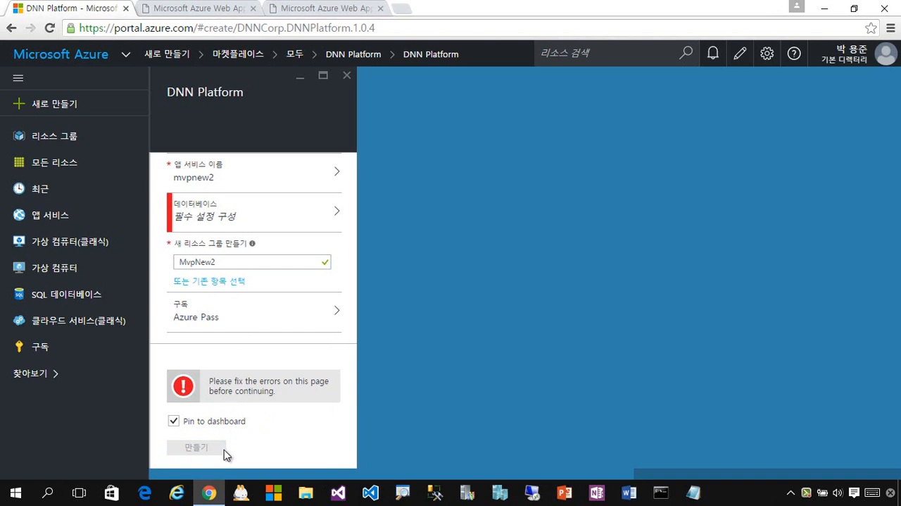
Open the new server settings of the required database and shorten the server name to mvpnew2.
{"action": "left_click", "coordinate": [265, 229]}
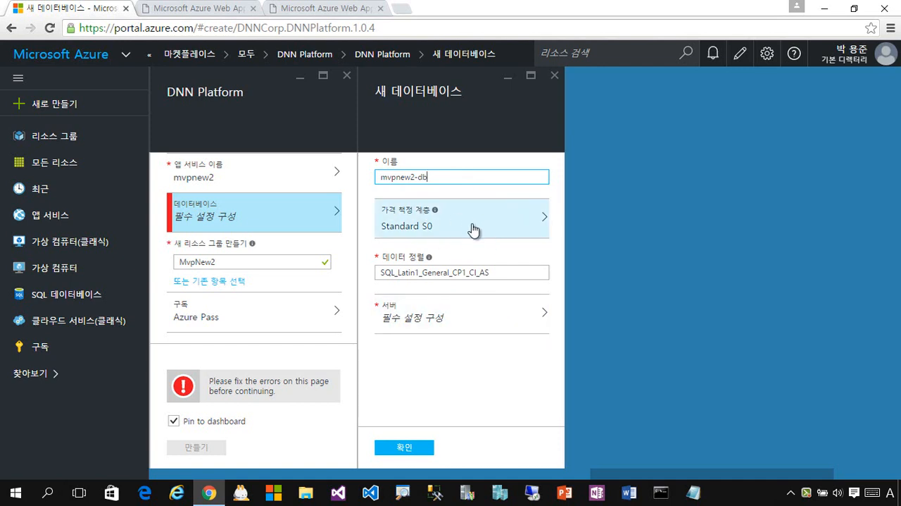
{"action": "left_click", "coordinate": [490, 319]}
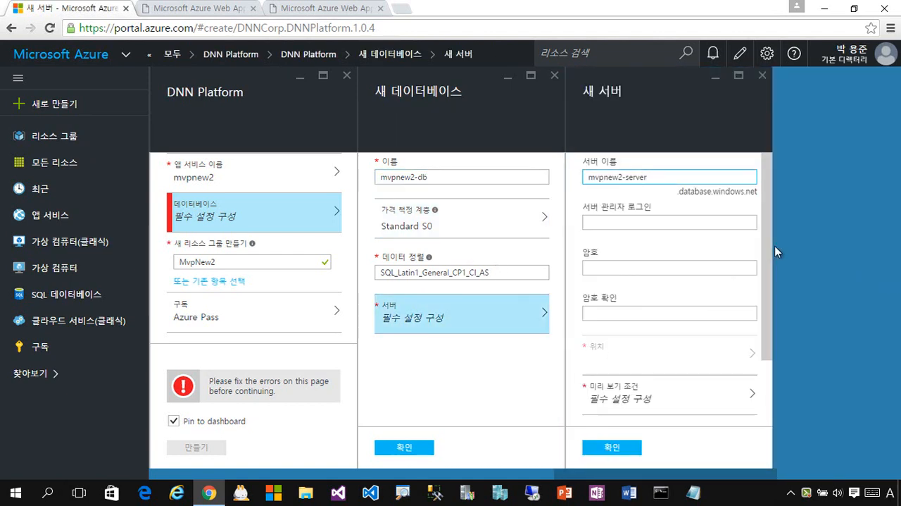
{"action": "key", "text": "BackSpace"}
{"action": "key", "text": "BackSpace"}
{"action": "key", "text": "BackSpace"}
{"action": "key", "text": "BackSpace"}
{"action": "key", "text": "BackSpace"}
{"action": "key", "text": "BackSpace"}
{"action": "key", "text": "BackSpace"}
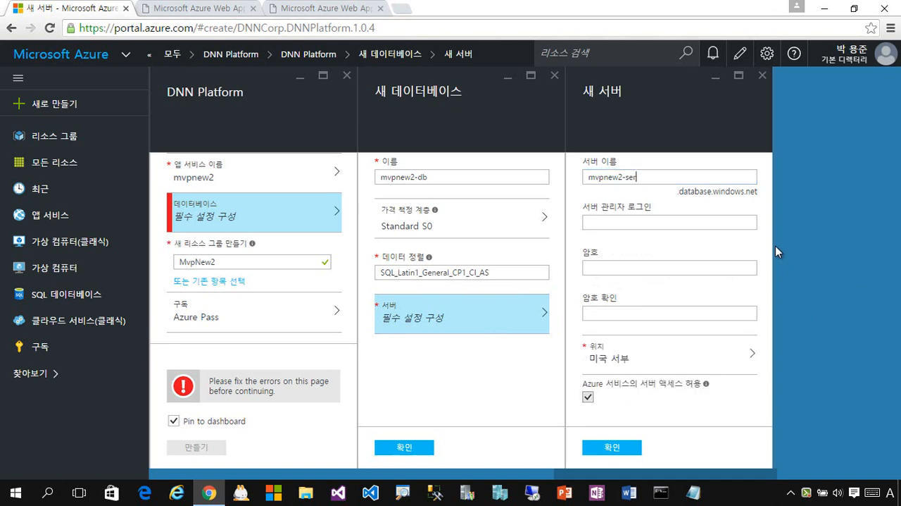
Set the server administrator login to mvpnew, then enter and confirm the server password.
{"action": "left_click", "coordinate": [625, 224]}
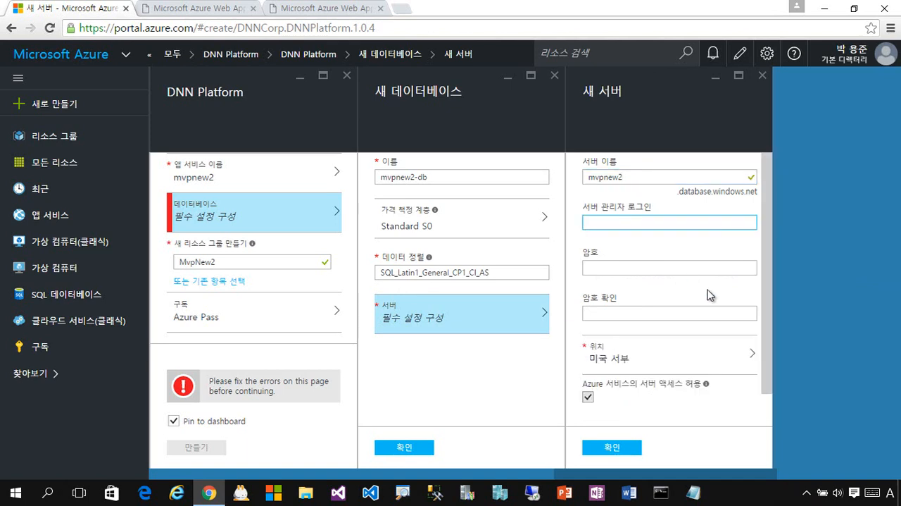
{"action": "type", "text": "mvpnew"}
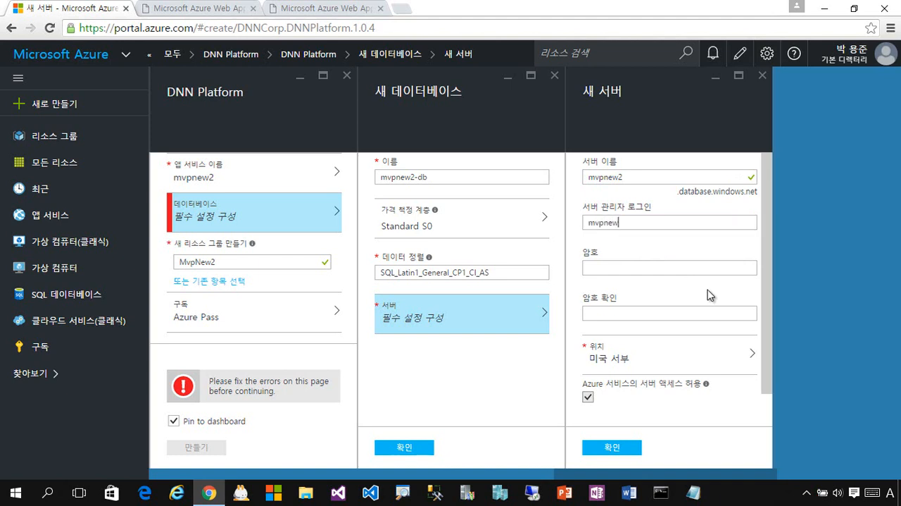
{"action": "key", "text": "Tab"}
{"action": "type", "text": "••"}
{"action": "key", "text": "Tab"}
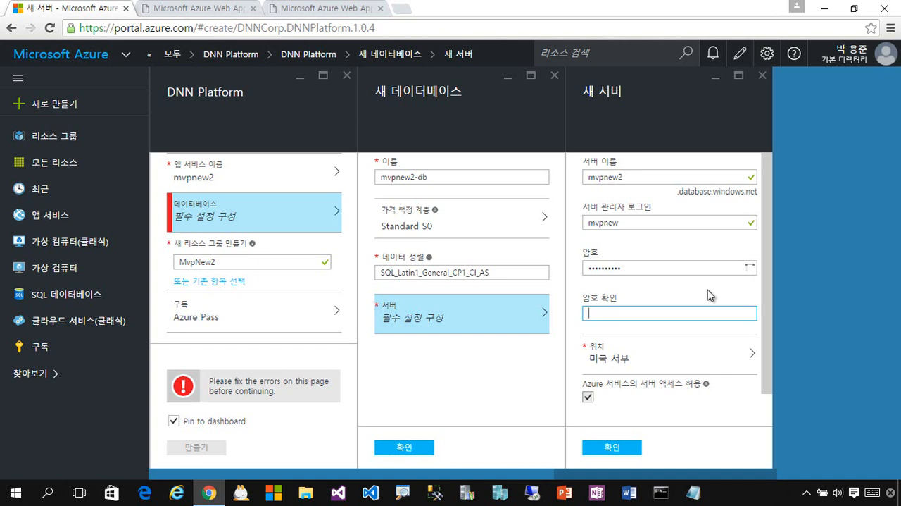
{"action": "type", "text": "•"}
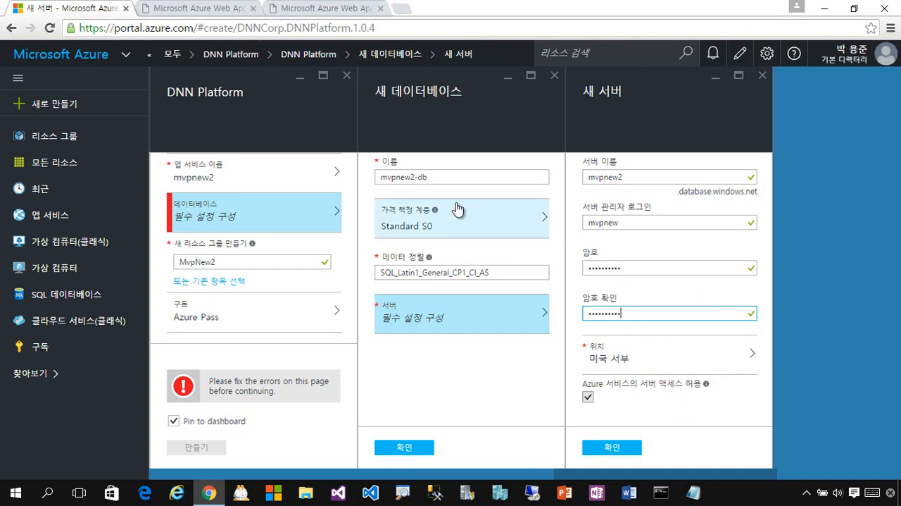
Confirm the server settings, rename the new database as mvpnew2, and create the DNN Platform deployment.
{"action": "left_click", "coordinate": [630, 452]}
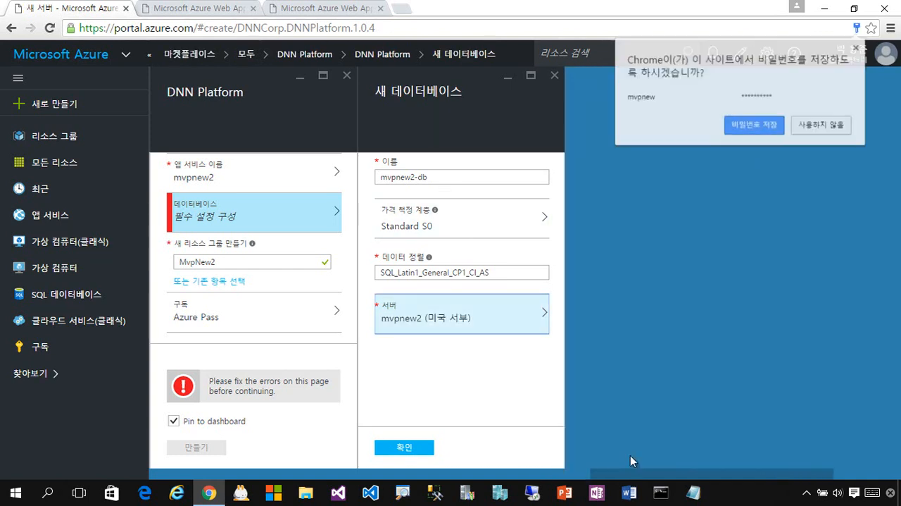
{"action": "left_click", "coordinate": [449, 177]}
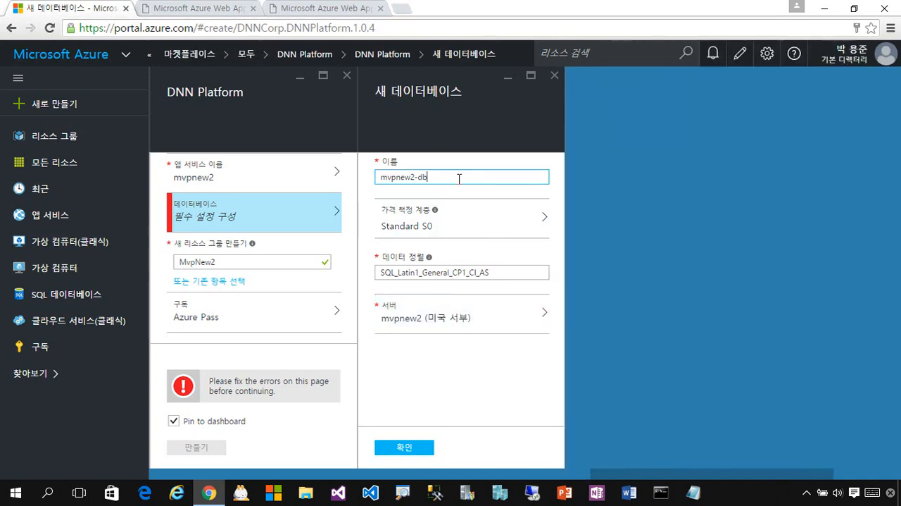
{"action": "key", "text": "BackSpace"}
{"action": "key", "text": "BackSpace"}
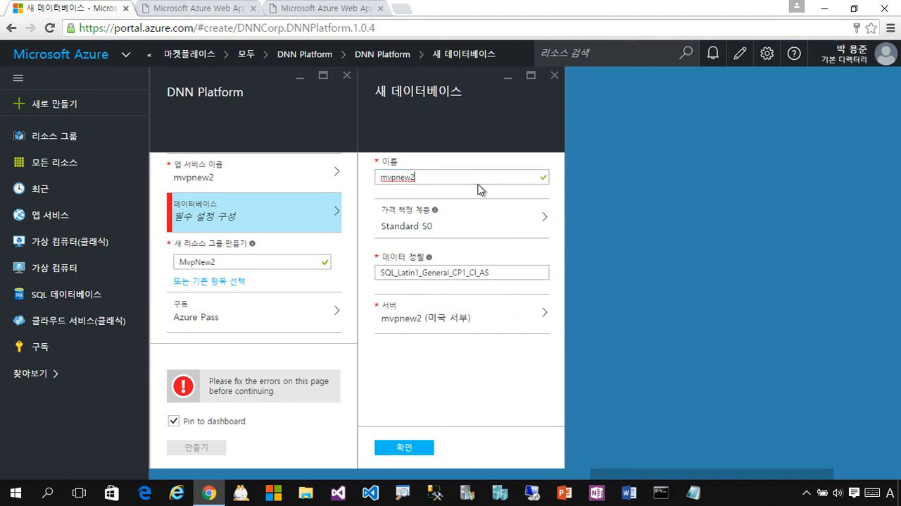
{"action": "left_click", "coordinate": [424, 451]}
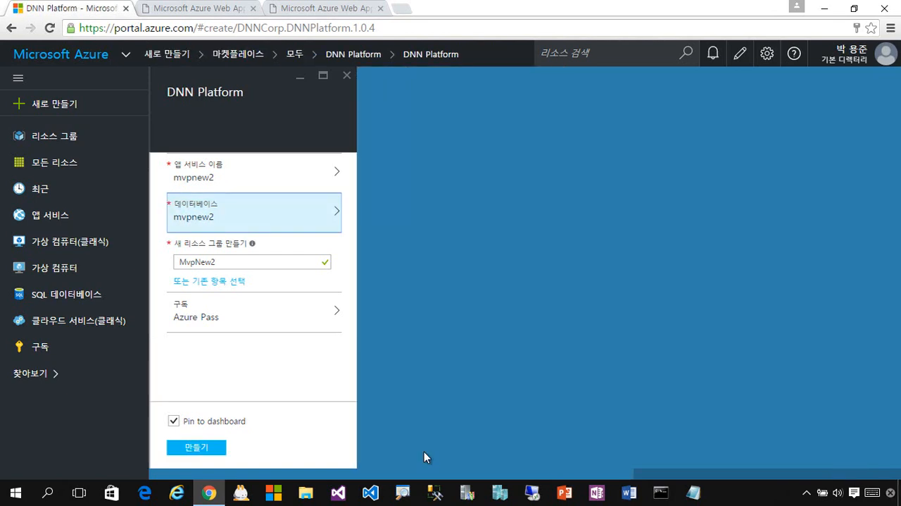
{"action": "left_click", "coordinate": [205, 445]}
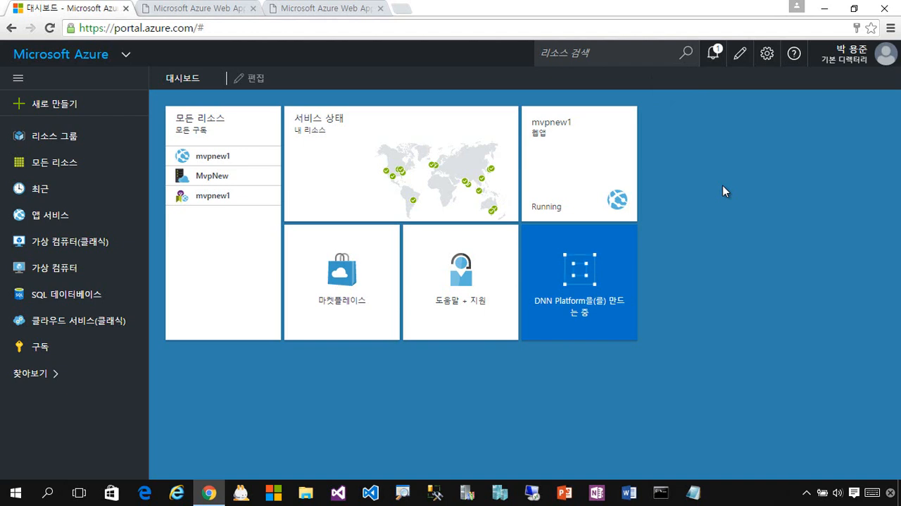
View the existing mvpnew1 web app's live site from its overview and return to the portal dashboard.
{"action": "left_click", "coordinate": [575, 175]}
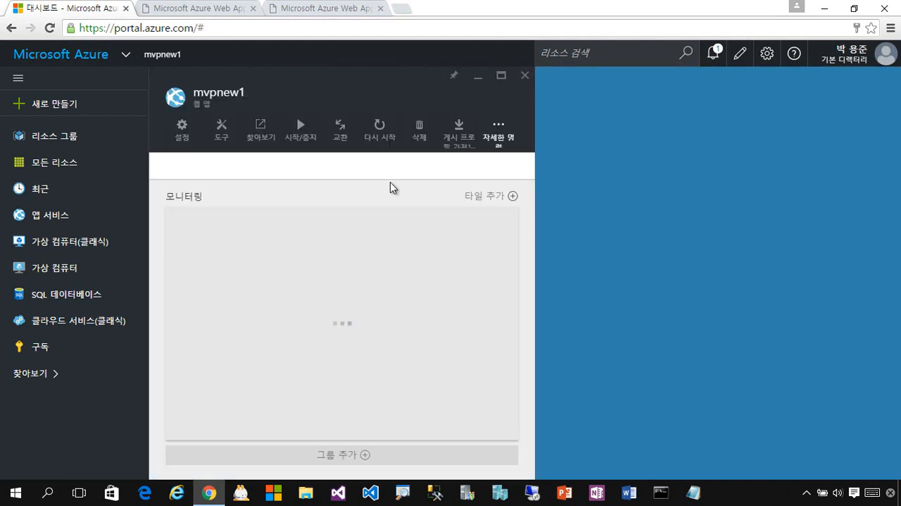
{"action": "left_click", "coordinate": [393, 202]}
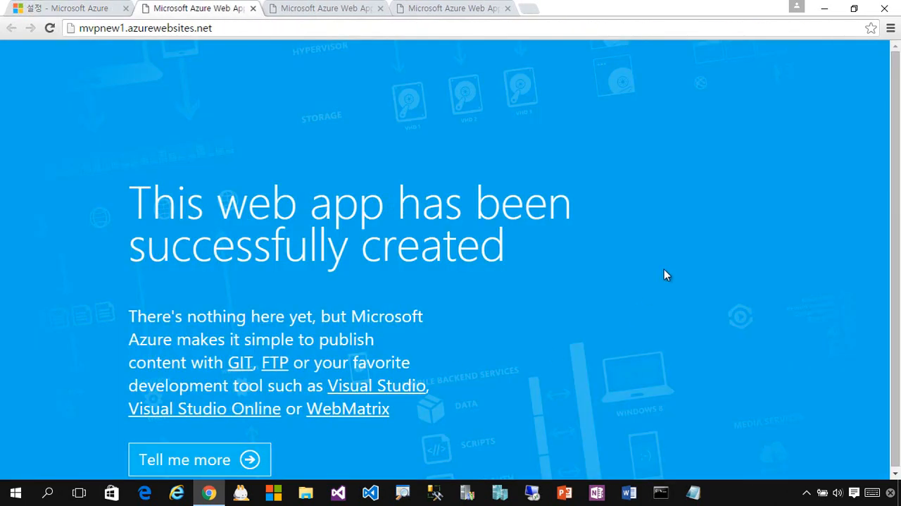
{"action": "scroll", "coordinate": [664, 270], "scroll_direction": "down", "scroll_amount": 1}
{"action": "left_click_drag", "start_coordinate": [490, 443], "coordinate": [449, 444]}
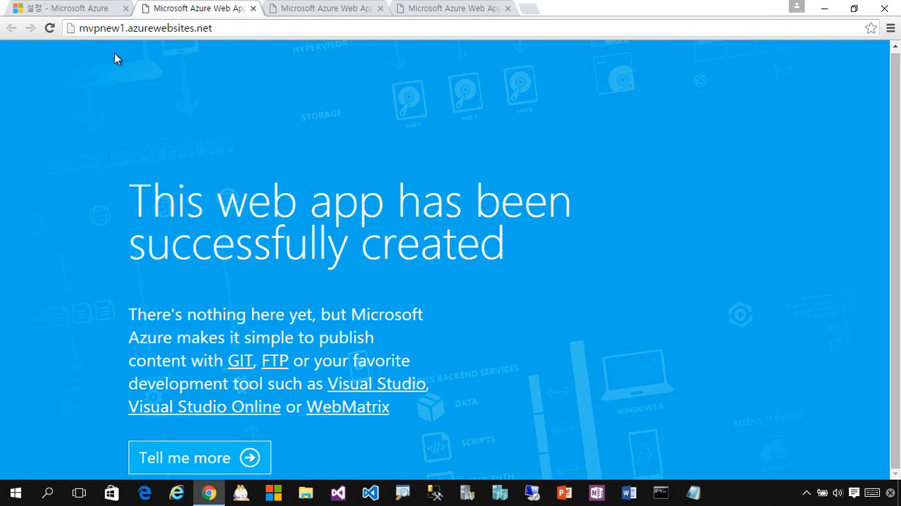
{"action": "left_click", "coordinate": [60, 16]}
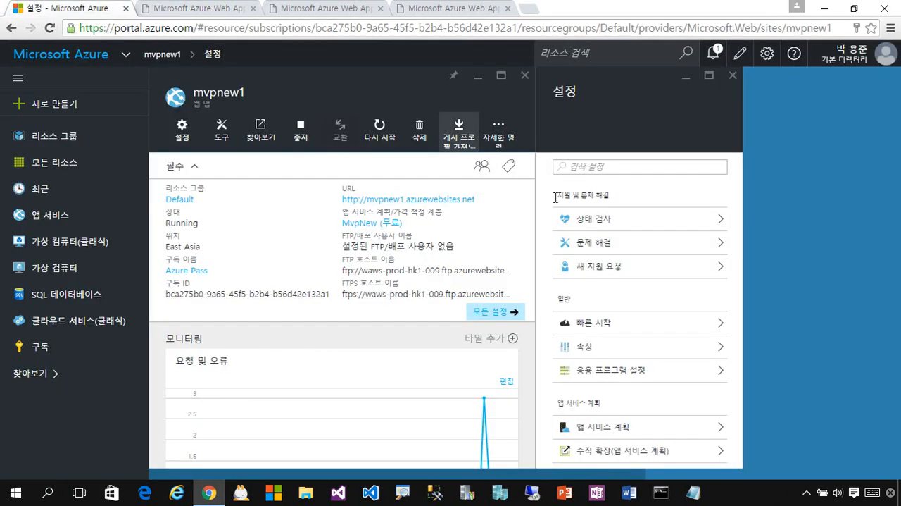
{"action": "left_click", "coordinate": [61, 54]}
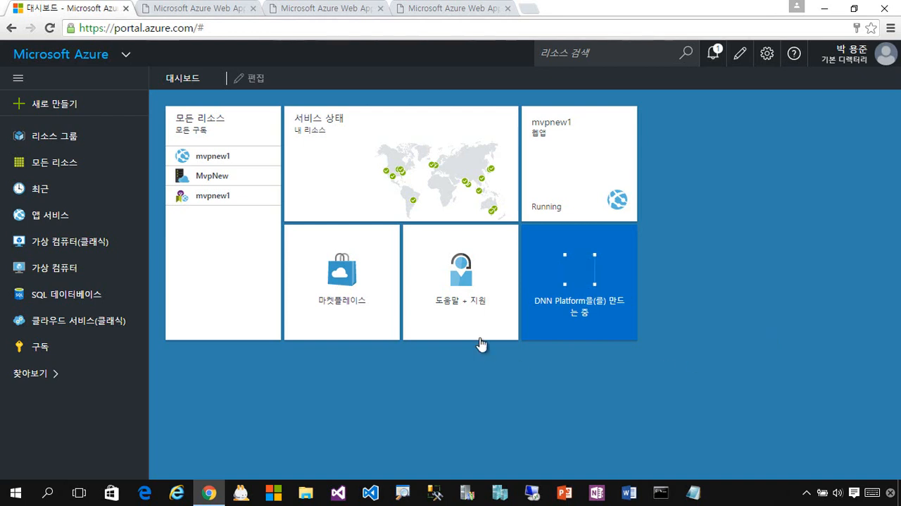
Open the MvpNew2 resource group from the dashboard and inspect its mvpnew2 web app.
{"action": "mouse_move", "coordinate": [618, 303]}
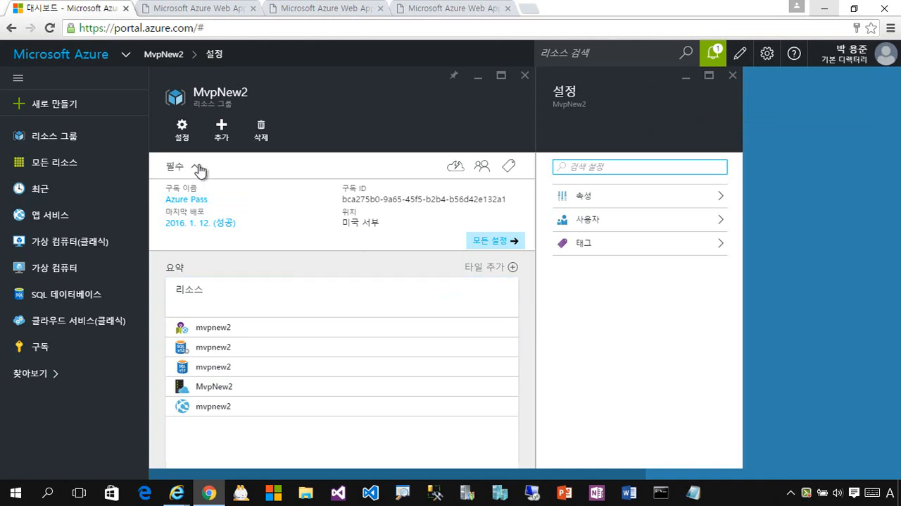
{"action": "left_click", "coordinate": [81, 60]}
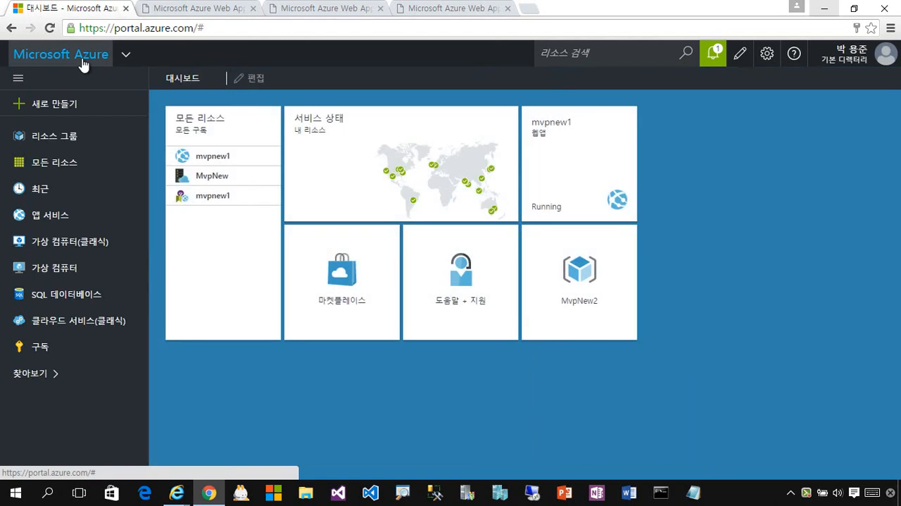
{"action": "left_click", "coordinate": [604, 298]}
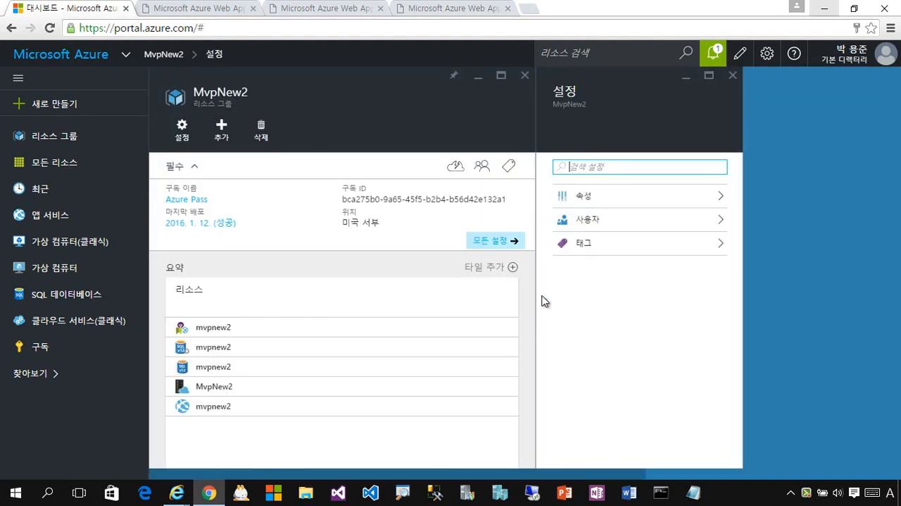
{"action": "mouse_move", "coordinate": [373, 311]}
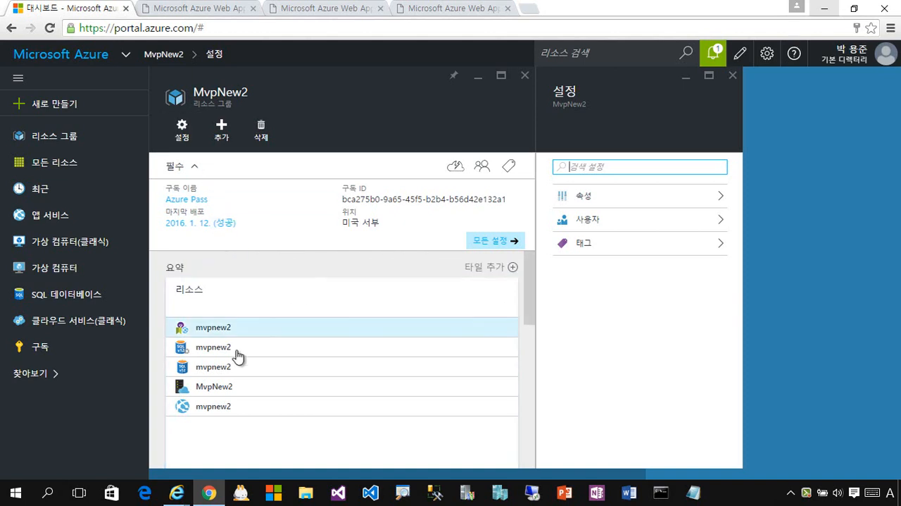
{"action": "left_click", "coordinate": [213, 407]}
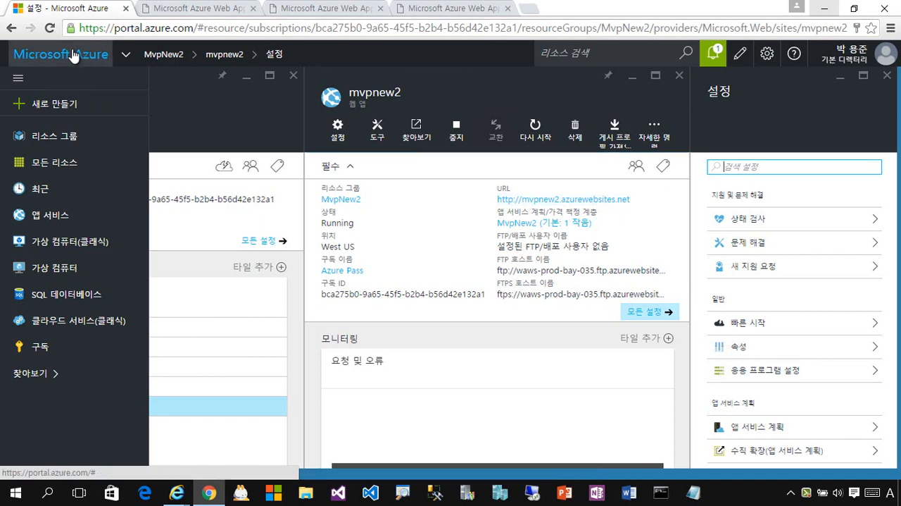
List all resources in the subscription and open the mvpnew2 app service from there.
{"action": "left_click", "coordinate": [82, 176]}
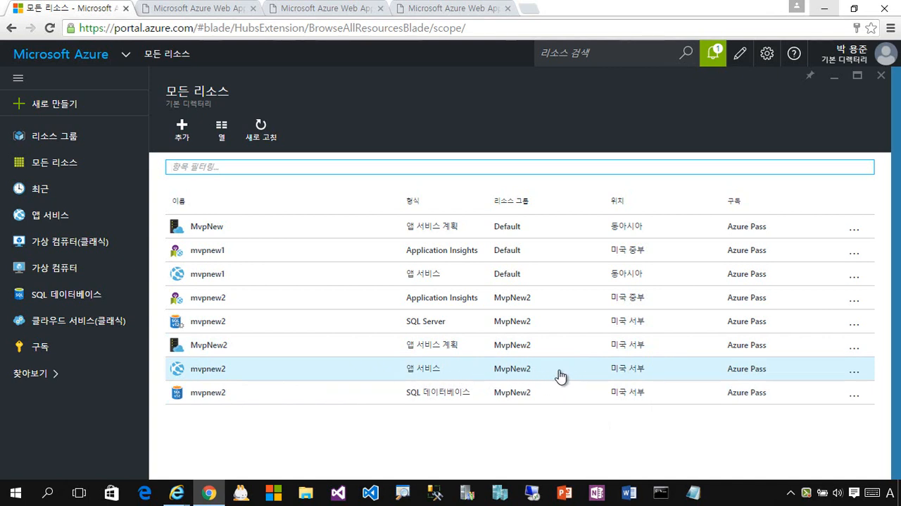
{"action": "left_click", "coordinate": [211, 378]}
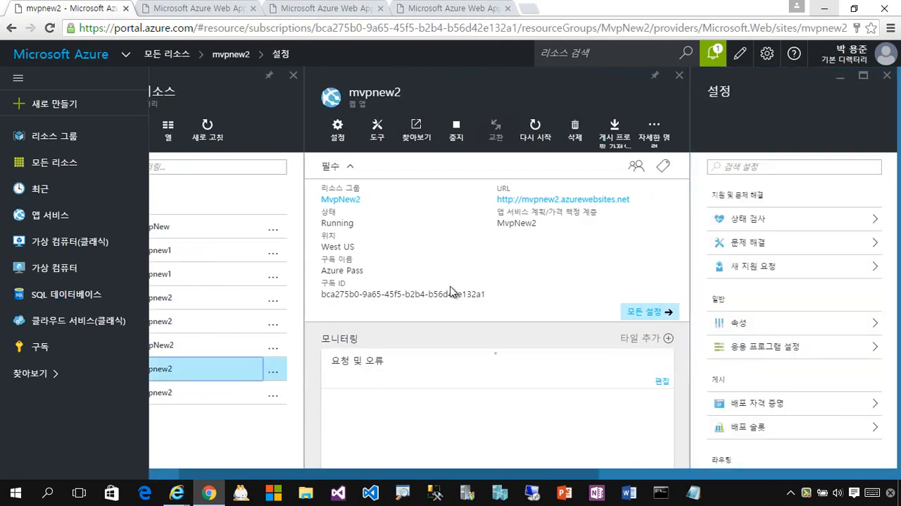
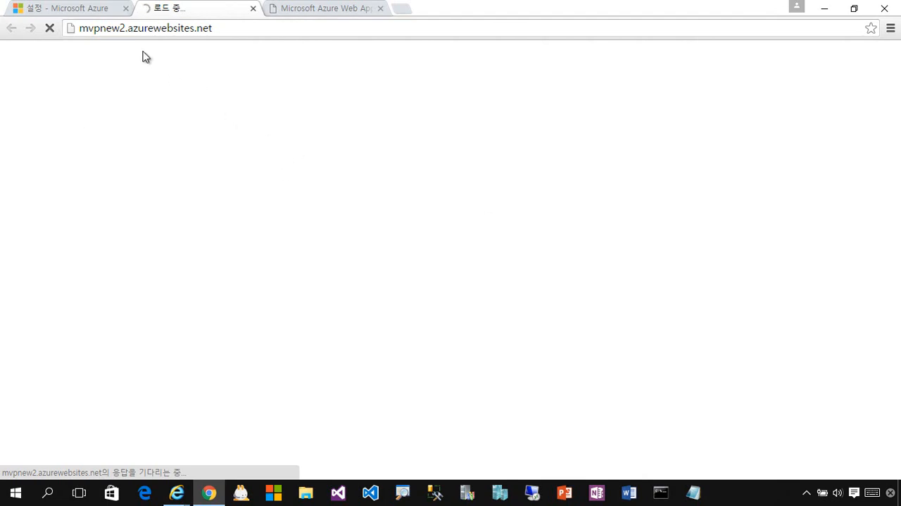
Look up the resources in the MvpNew2 resource group, and return to the site's DNN installation page.
{"action": "left_click", "coordinate": [67, 10]}
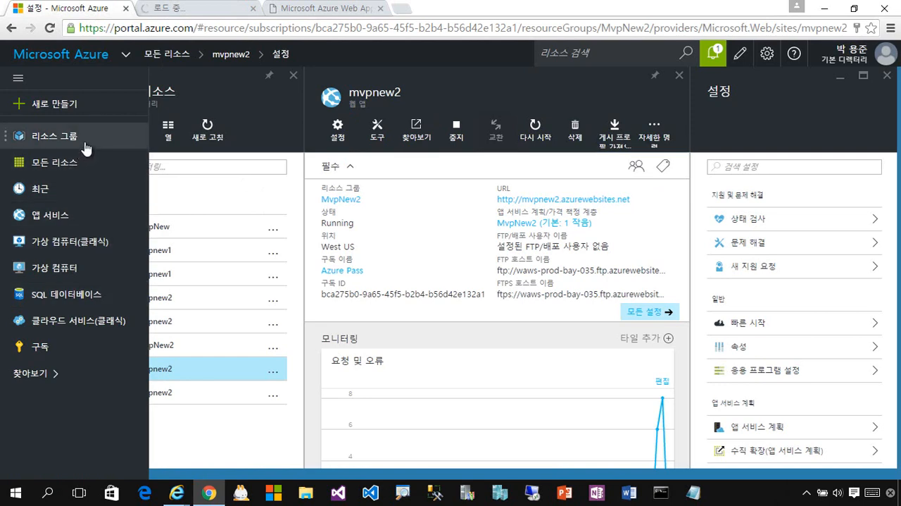
{"action": "left_click", "coordinate": [61, 145]}
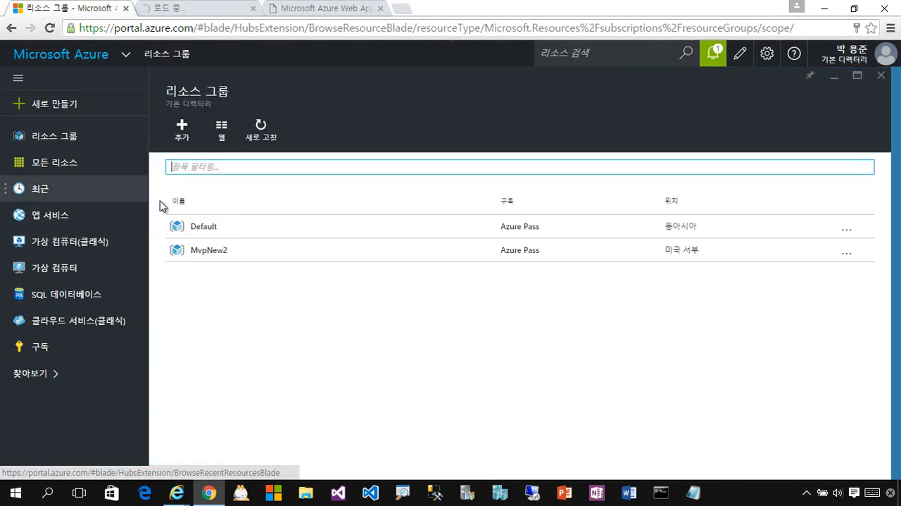
{"action": "left_click", "coordinate": [257, 261]}
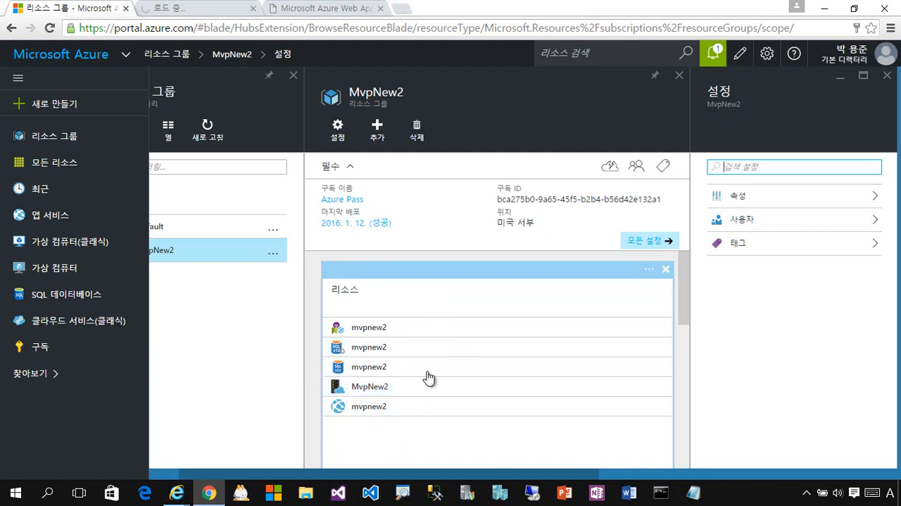
{"action": "left_click", "coordinate": [187, 14]}
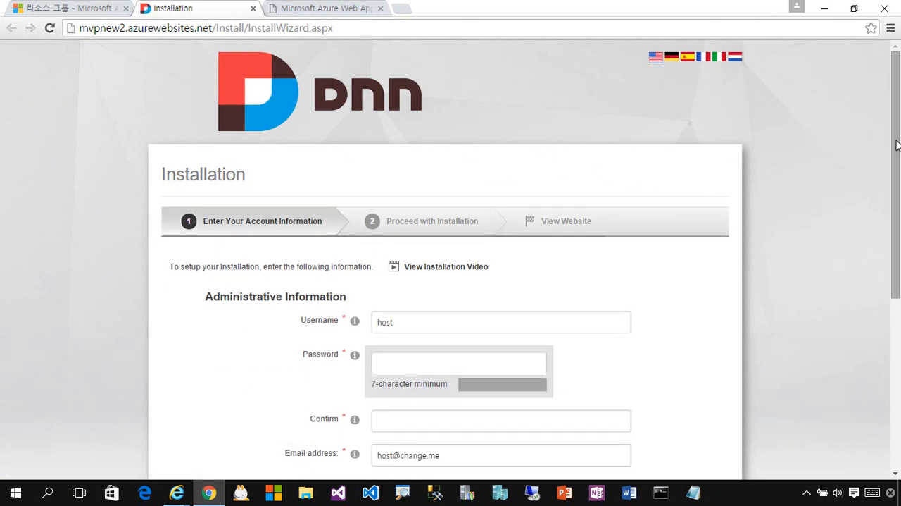
Set the administrator username to mvpnew in the DNN installation form.
{"action": "left_click_drag", "start_coordinate": [896, 141], "coordinate": [857, 116]}
{"action": "left_click", "coordinate": [425, 324]}
{"action": "double_click", "coordinate": [425, 324]}
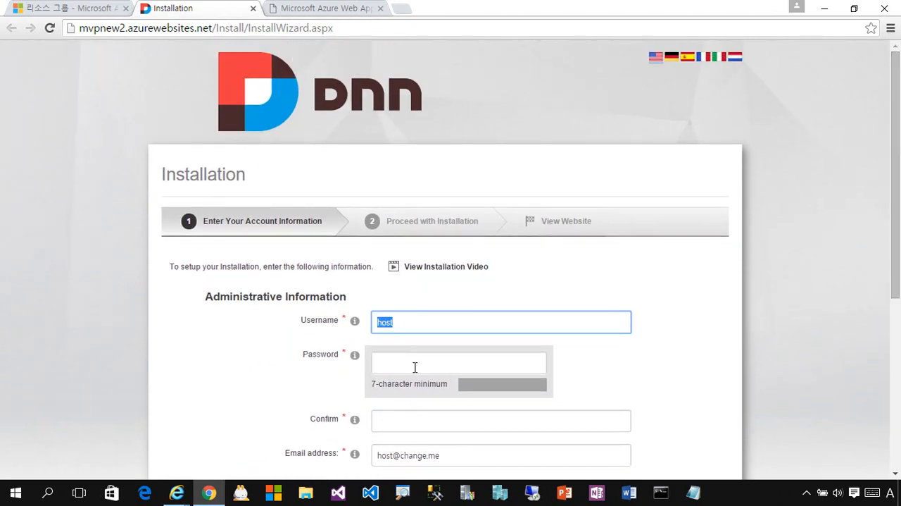
{"action": "left_click", "coordinate": [448, 366]}
{"action": "double_click", "coordinate": [424, 321]}
{"action": "type", "text": "mvpnew"}
{"action": "key", "text": "Tab"}
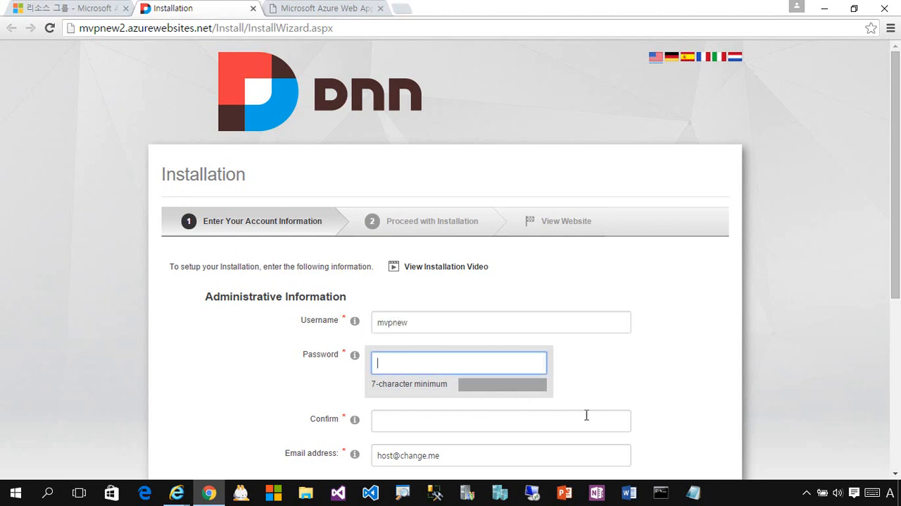
Try to enter the administrator password and its confirmation.
{"action": "type", "text": "•••••••••"}
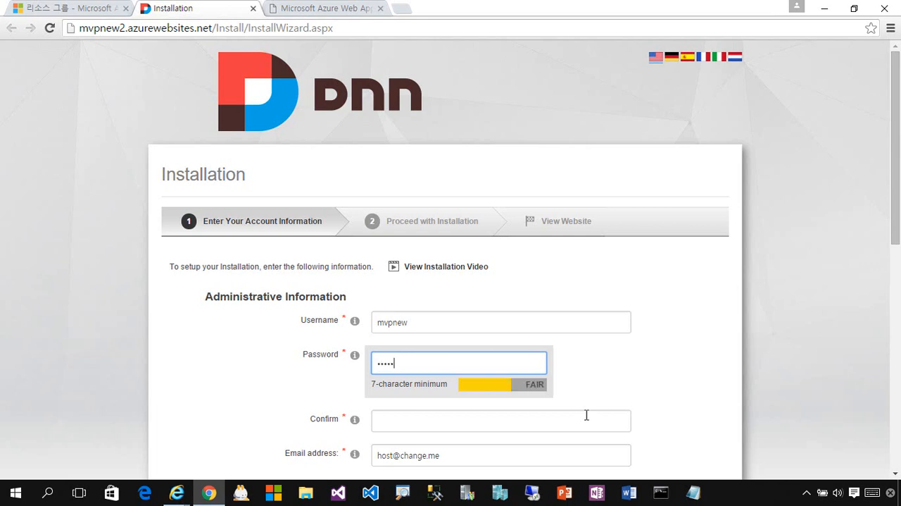
{"action": "scroll", "coordinate": [587, 415], "scroll_direction": "down", "scroll_amount": 3}
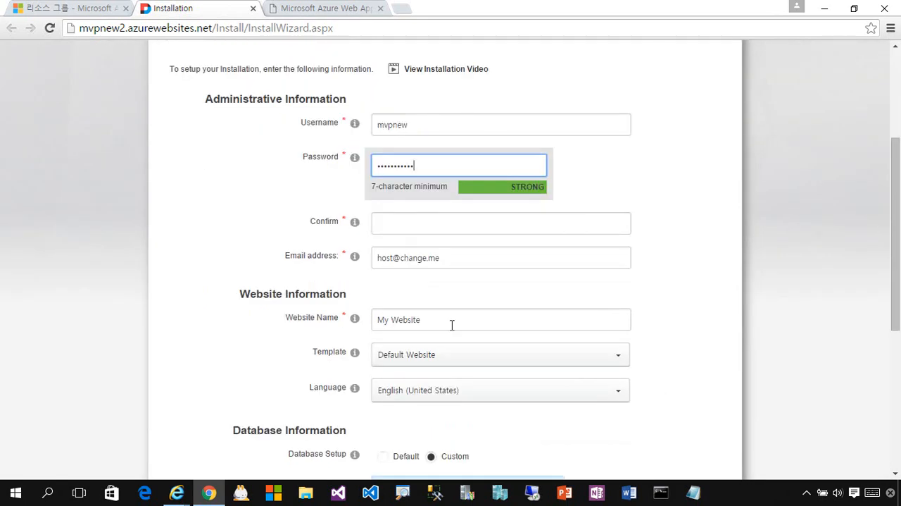
{"action": "left_click", "coordinate": [429, 232]}
{"action": "type", "text": "••"}
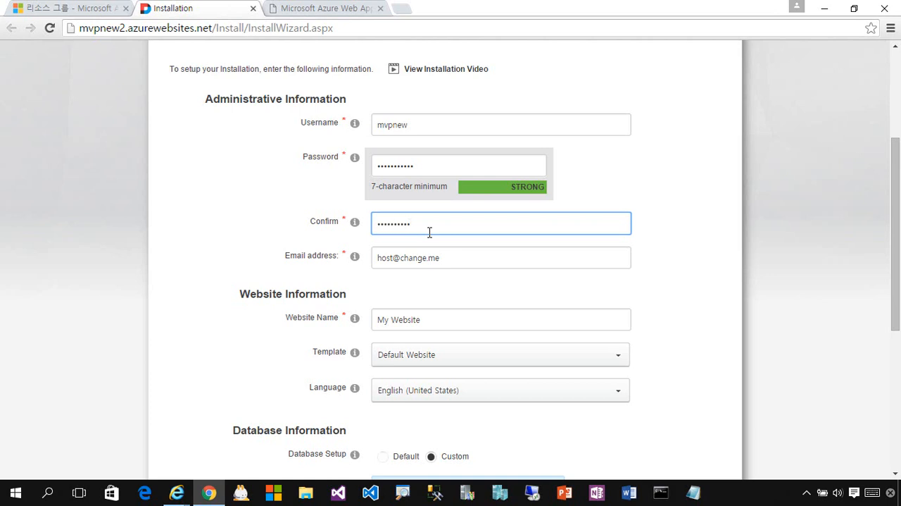
{"action": "type", "text": "••••••••"}
{"action": "key", "text": "Tab"}
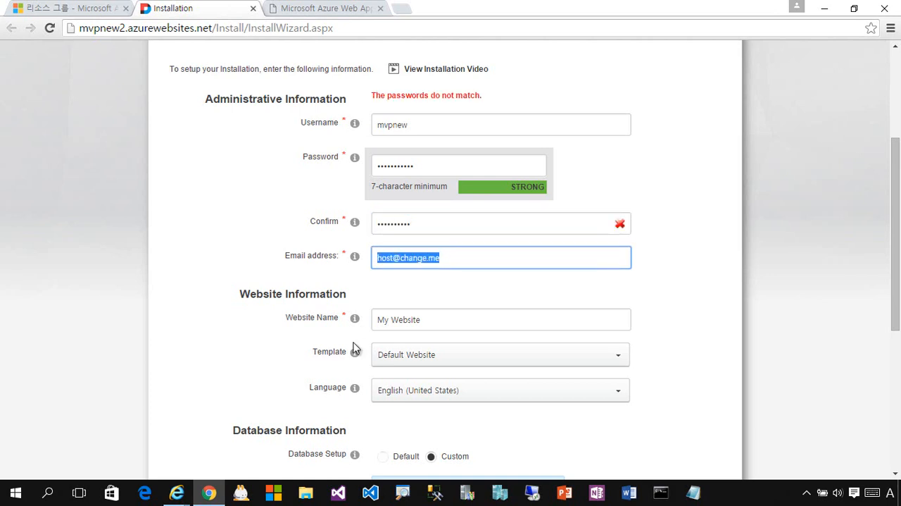
Re-enter the administrator password and repeat it in the confirmation field.
{"action": "double_click", "coordinate": [450, 167]}
{"action": "type", "text": "•••••••"}
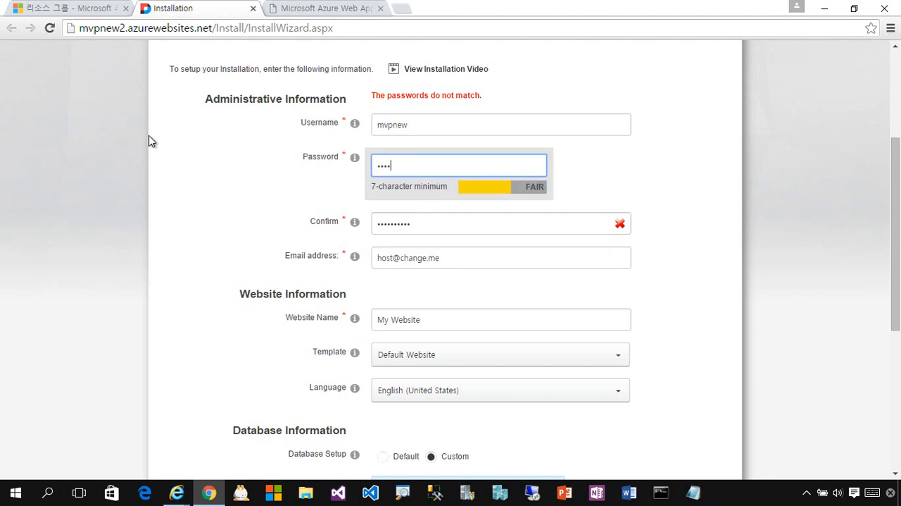
{"action": "key", "text": "Tab"}
{"action": "type", "text": "•"}
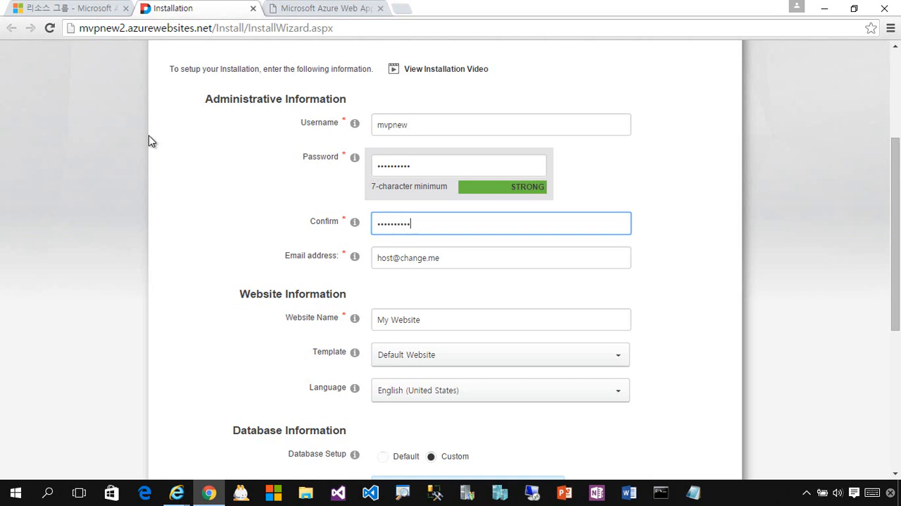
Fill in the administrator's e-mail address and name the website My First DotNetNuke Website.
{"action": "key", "text": "Tab"}
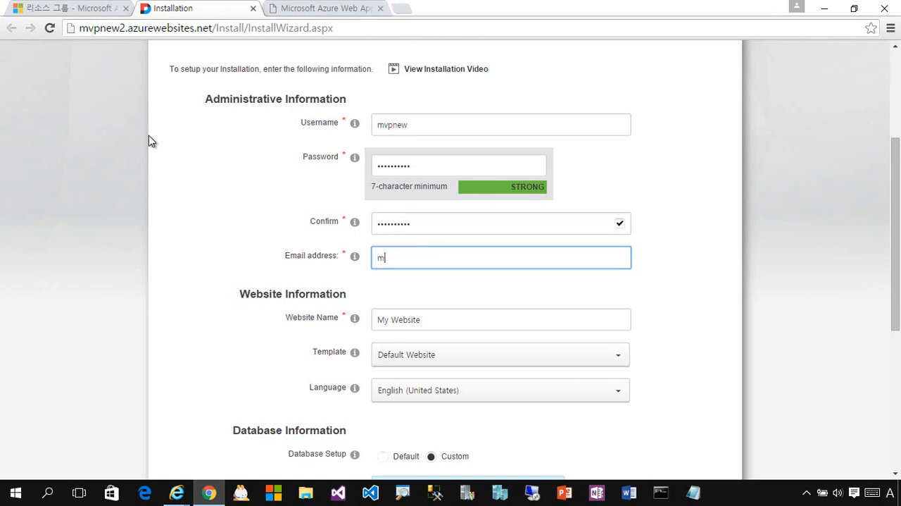
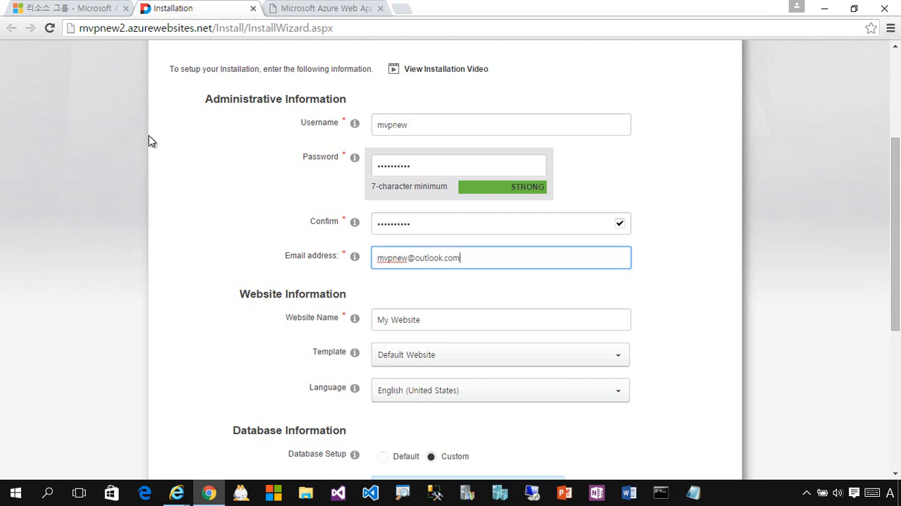
{"action": "left_click", "coordinate": [452, 320]}
{"action": "key", "text": "ctrl+a"}
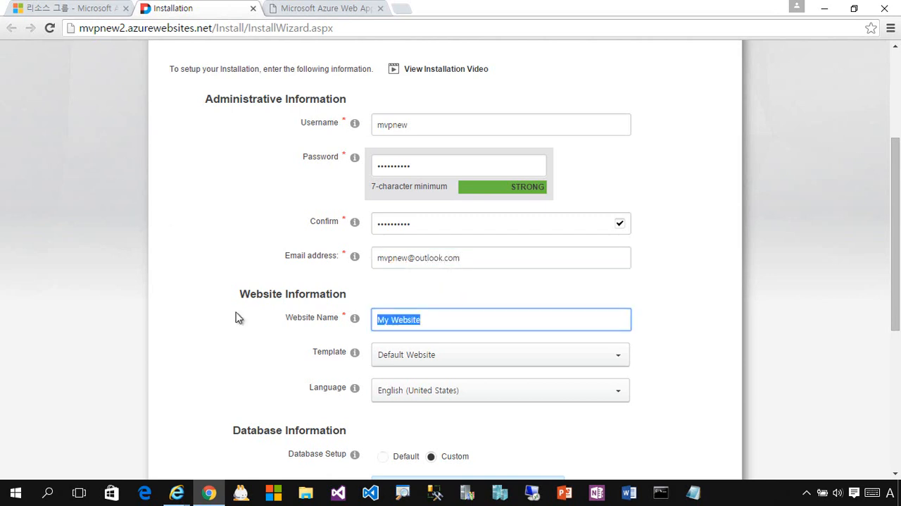
{"action": "type", "text": "My First Dot"}
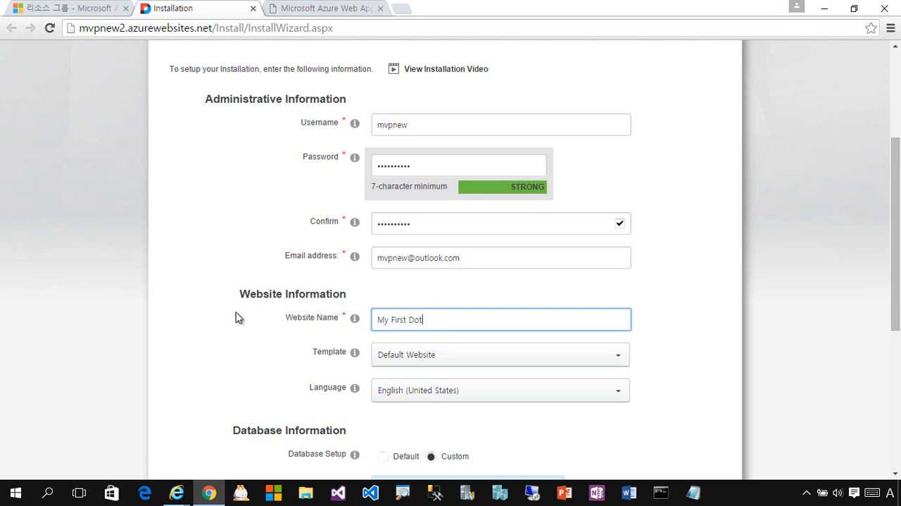
{"action": "type", "text": "NetNuke Website"}
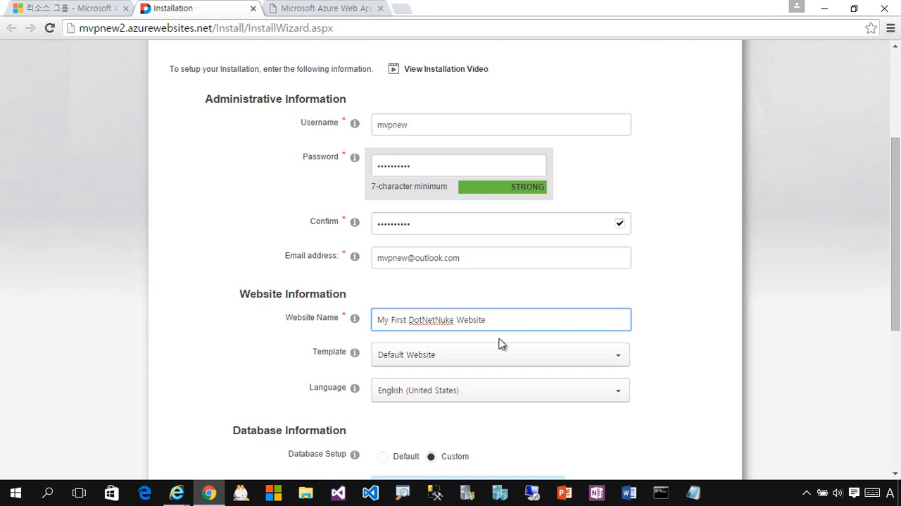
Look over the language options and choose SQL Server/SQL Server Express Database as the database type.
{"action": "scroll", "coordinate": [500, 342], "scroll_direction": "down", "scroll_amount": 2}
{"action": "left_click", "coordinate": [609, 267]}
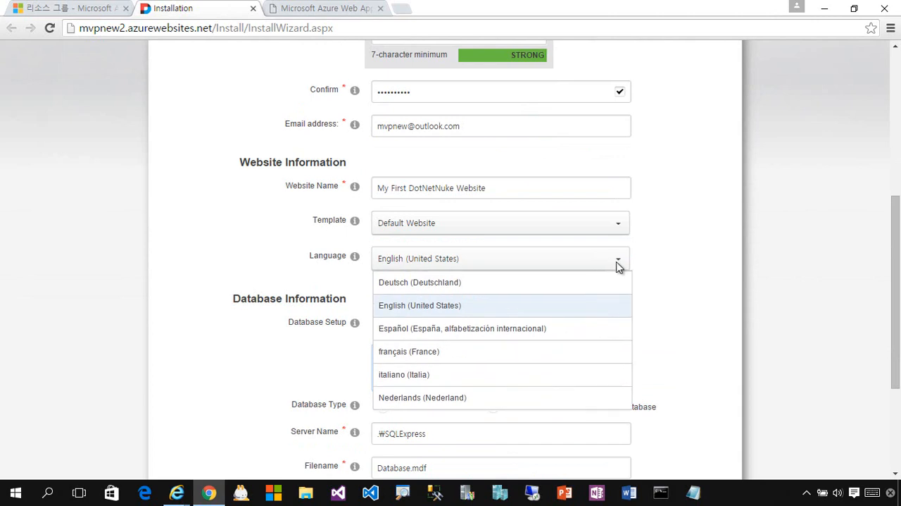
{"action": "left_click", "coordinate": [685, 266]}
{"action": "left_click_drag", "start_coordinate": [899, 280], "coordinate": [896, 346]}
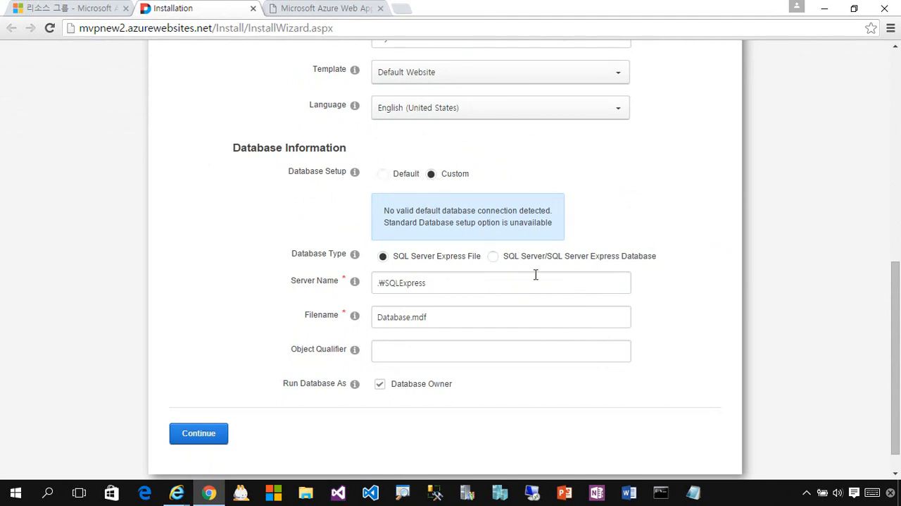
{"action": "left_click", "coordinate": [493, 258]}
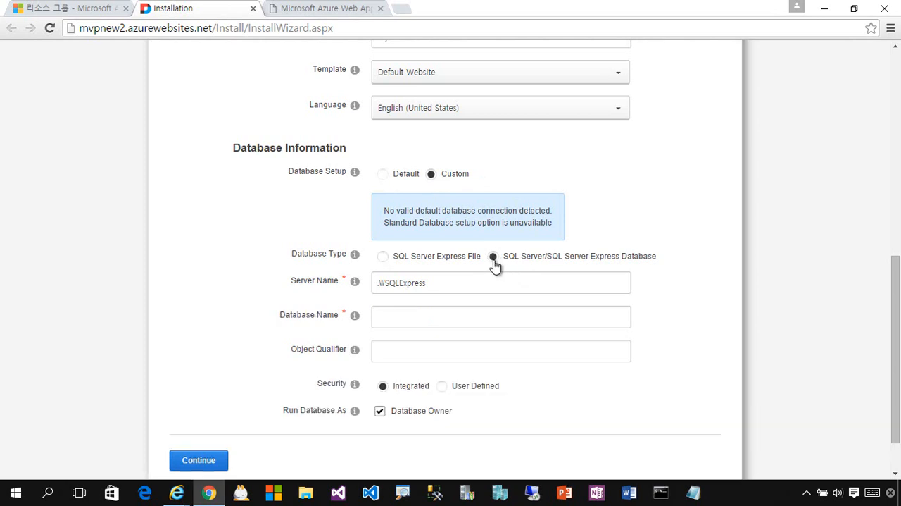
{"action": "left_click_drag", "start_coordinate": [485, 281], "coordinate": [281, 286]}
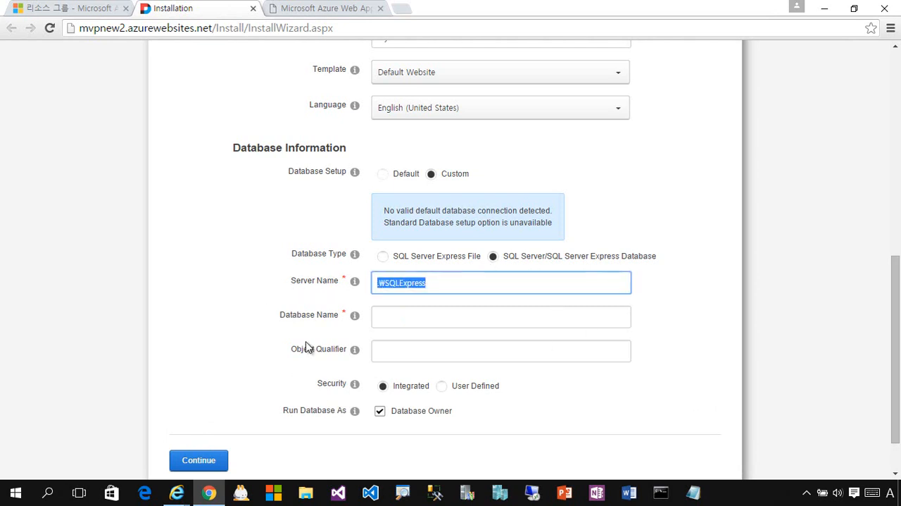
Open the mvpnew2 SQL database in the Azure portal's MvpNew2 resource group and copy its ADO.NET connection string.
{"action": "left_click", "coordinate": [94, 10]}
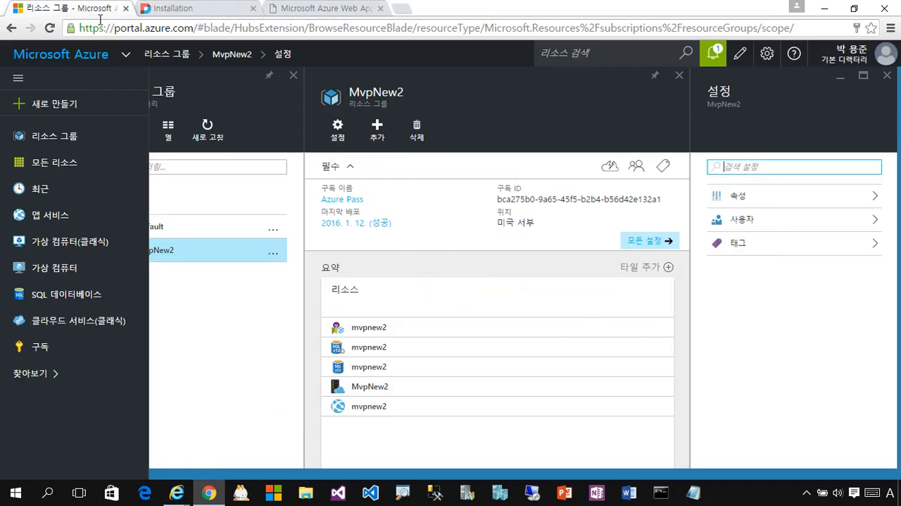
{"action": "left_click", "coordinate": [397, 372]}
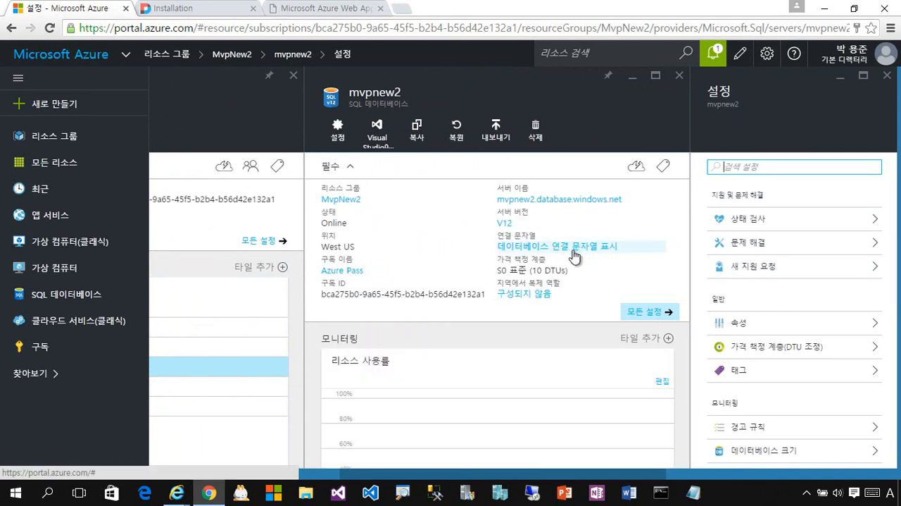
{"action": "left_click", "coordinate": [574, 256]}
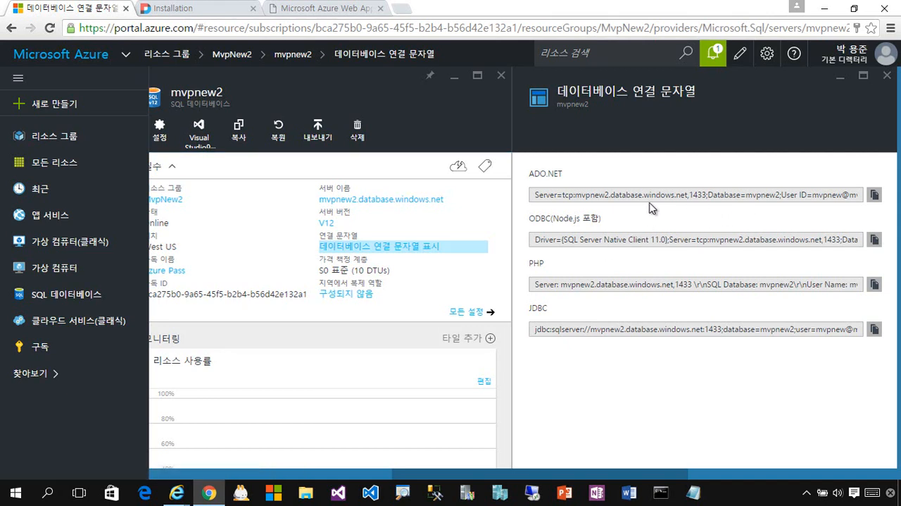
{"action": "left_click", "coordinate": [561, 199]}
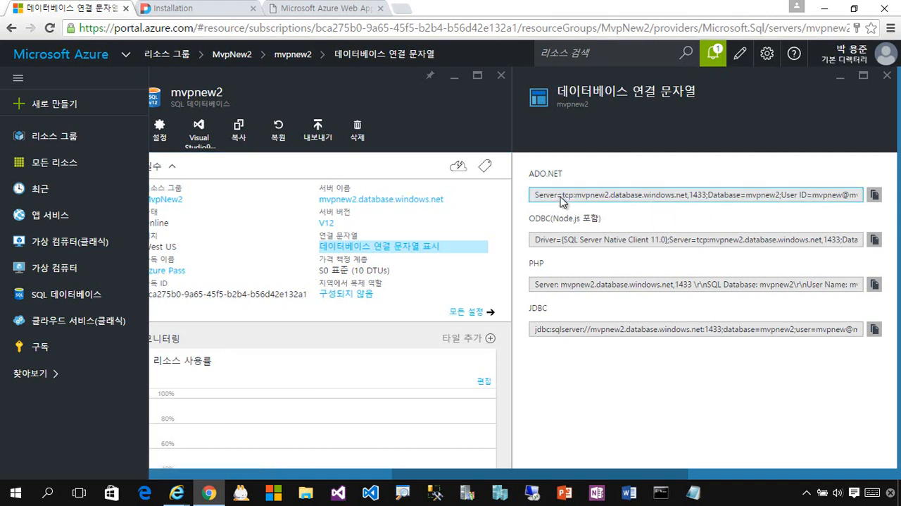
{"action": "left_click", "coordinate": [876, 195]}
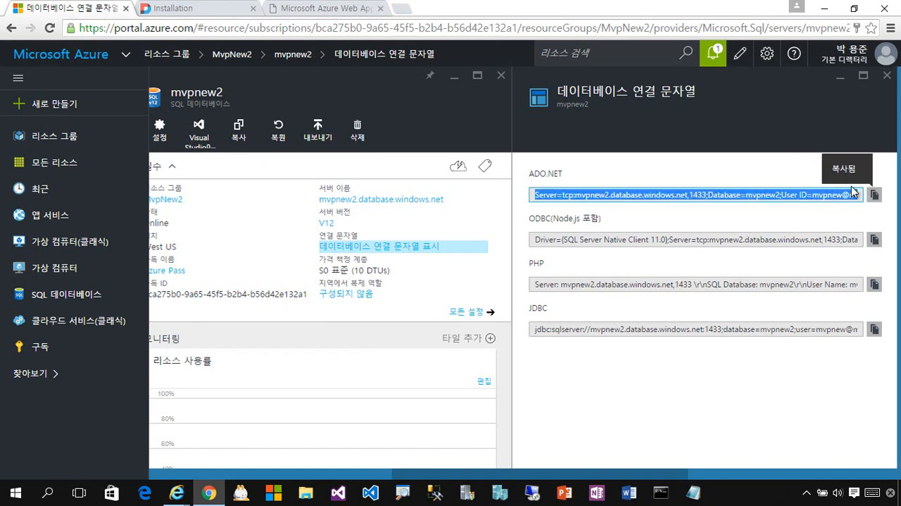
Switch to Notepad, maximize it and paste the copied connection string into the blank document.
{"action": "left_click", "coordinate": [694, 492]}
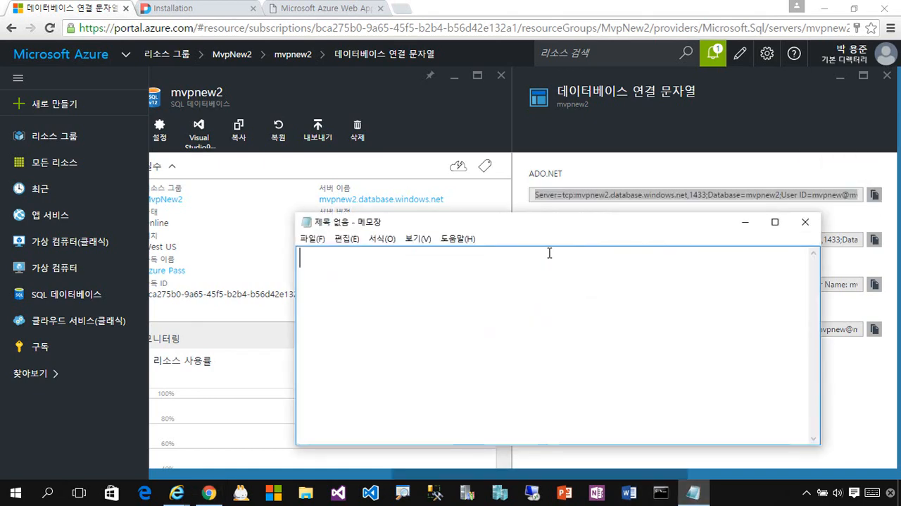
{"action": "double_click", "coordinate": [540, 222]}
{"action": "key", "text": "ctrl+v"}
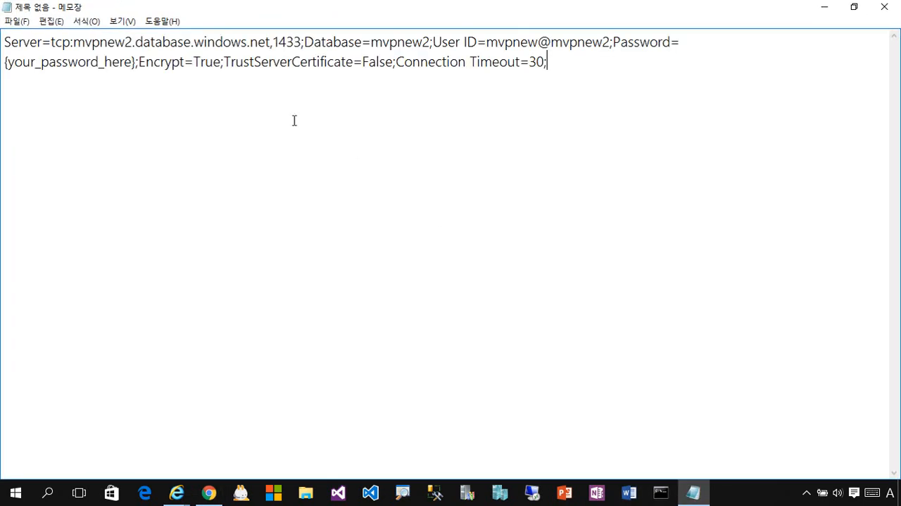
Copy tcp:mvpnew2.database.windows.net,1433 from the connection string in Notepad and use it as the Server Name in the DNN installation form.
{"action": "left_click_drag", "start_coordinate": [51, 43], "coordinate": [302, 43]}
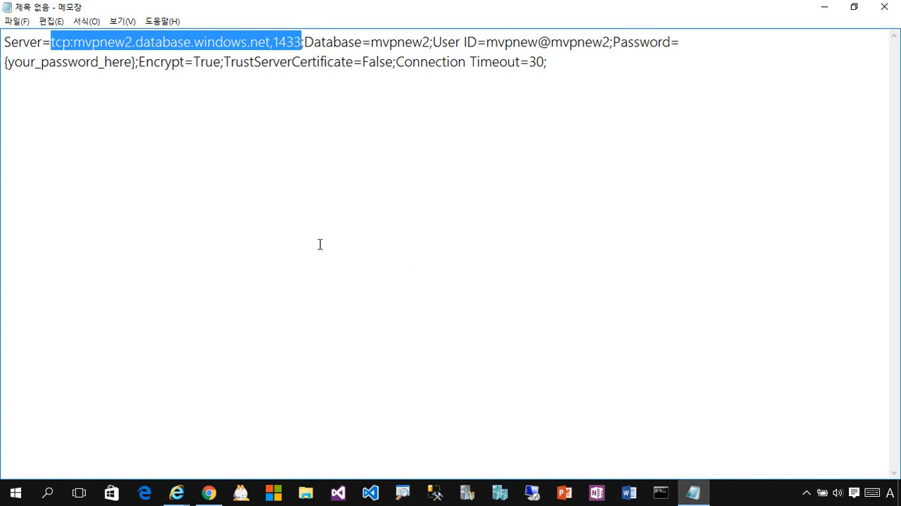
{"action": "left_click", "coordinate": [209, 492]}
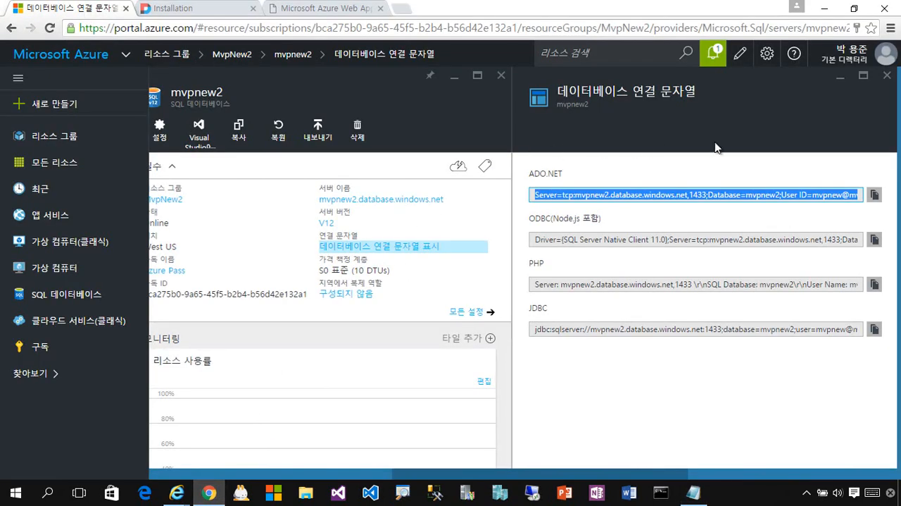
{"action": "left_click", "coordinate": [204, 9]}
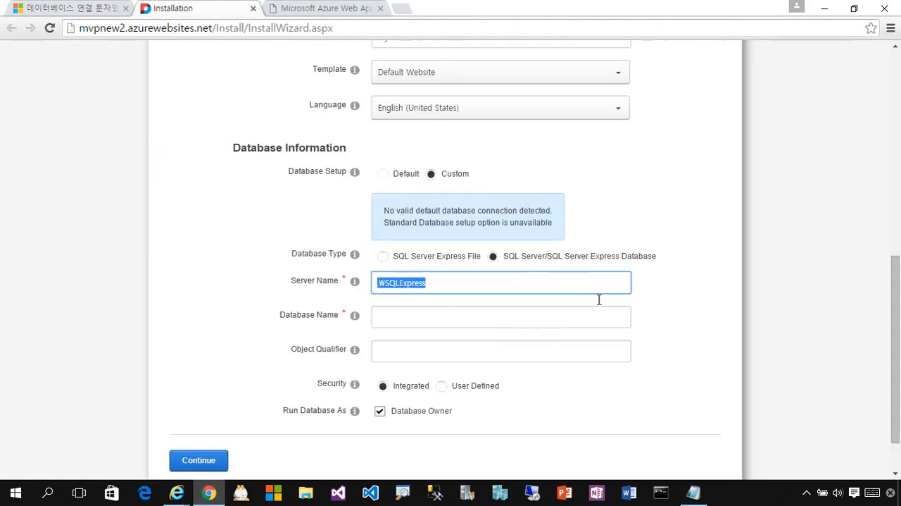
{"action": "left_click", "coordinate": [442, 288]}
{"action": "key", "text": "ctrl+a"}
{"action": "key", "text": "ctrl+v"}
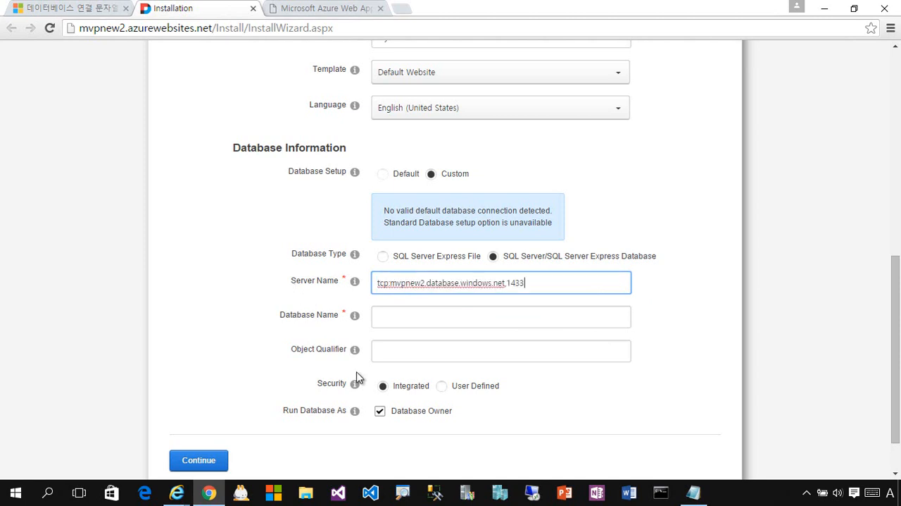
Copy the database name mvpnew2 from the connection string in Notepad and use it as the Database Name in the DNN installation form.
{"action": "left_click", "coordinate": [423, 326]}
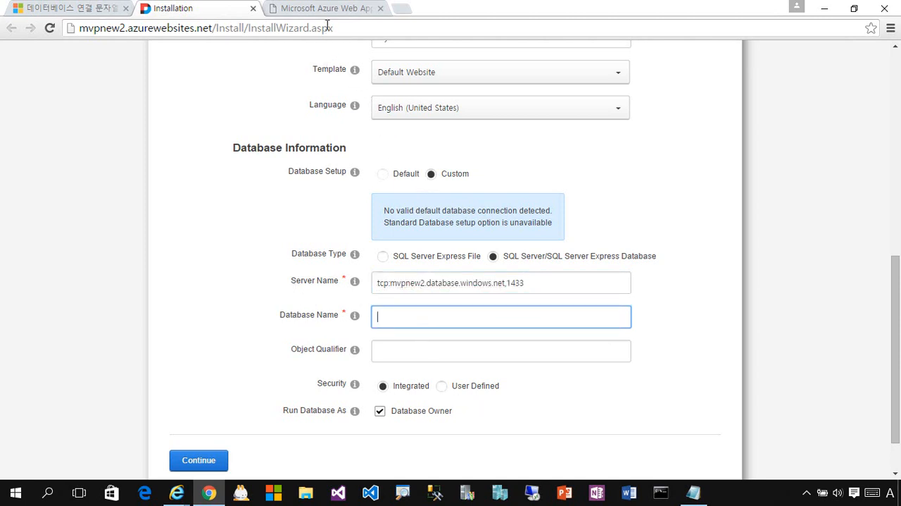
{"action": "left_click", "coordinate": [57, 14]}
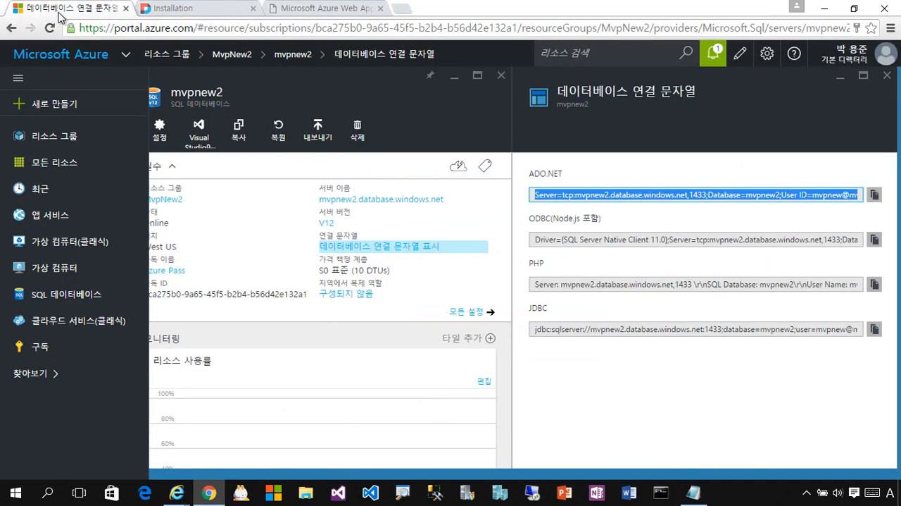
{"action": "left_click", "coordinate": [694, 492]}
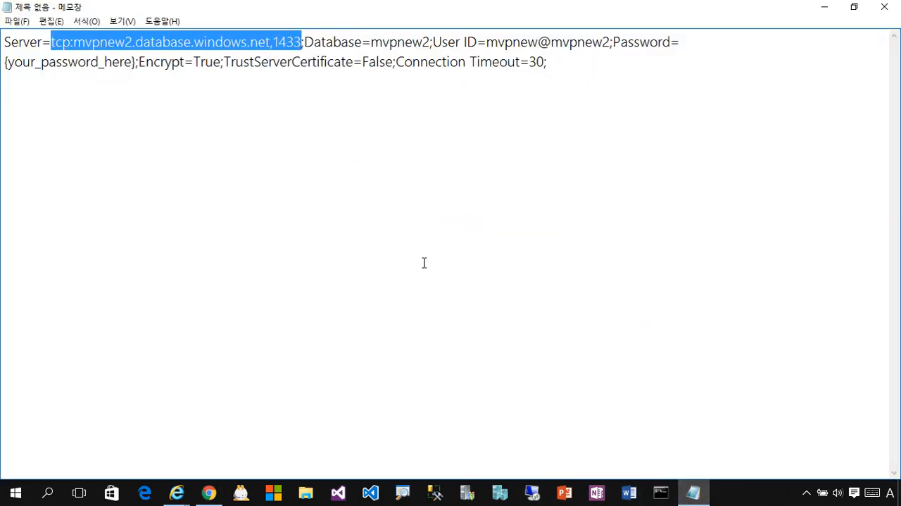
{"action": "left_click_drag", "start_coordinate": [373, 42], "coordinate": [430, 42]}
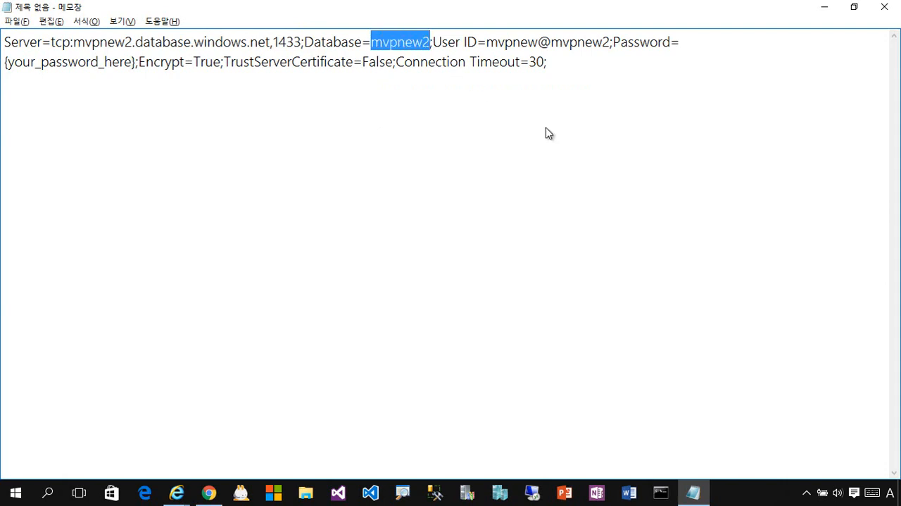
{"action": "key", "text": "alt+Tab"}
{"action": "left_click", "coordinate": [211, 10]}
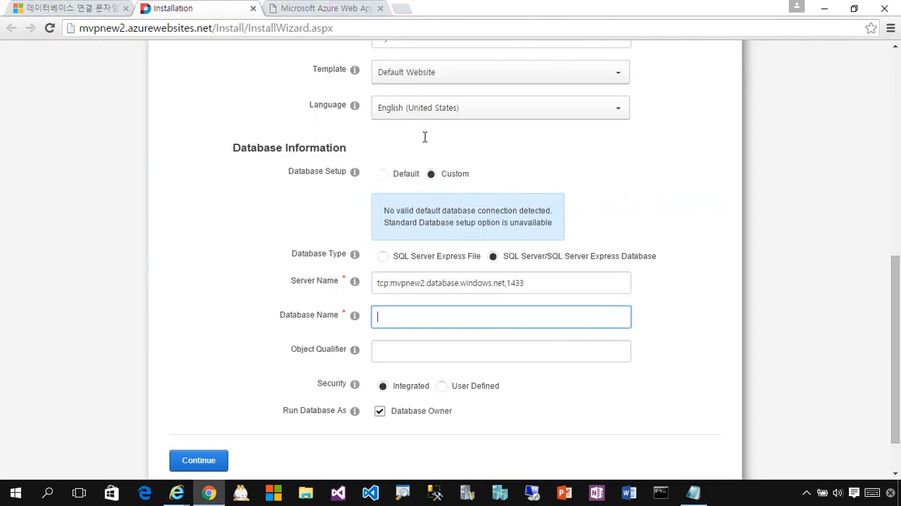
{"action": "key", "text": "ctrl+v"}
Set Security to User Defined, copy the User ID from the connection string into Database Username, and enter the database password.
{"action": "left_click", "coordinate": [440, 389]}
{"action": "scroll", "coordinate": [592, 356], "scroll_direction": "down", "scroll_amount": 1}
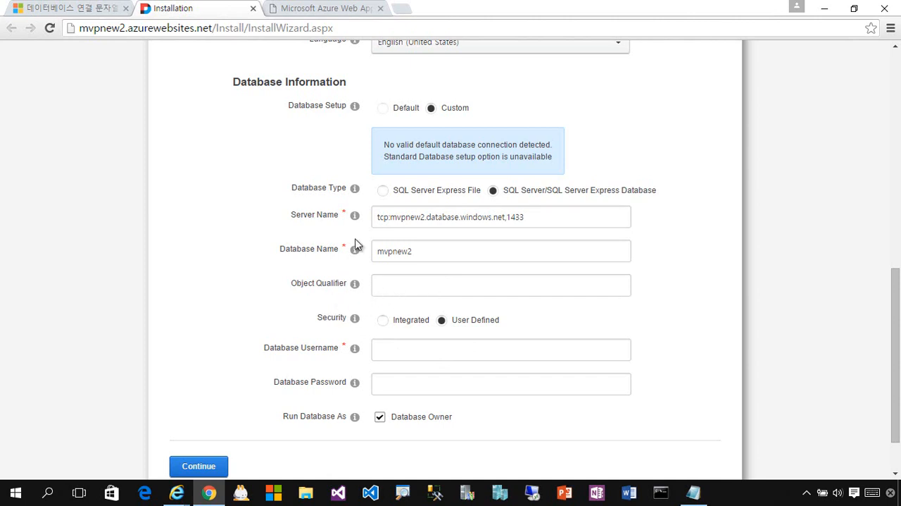
{"action": "left_click", "coordinate": [302, 9]}
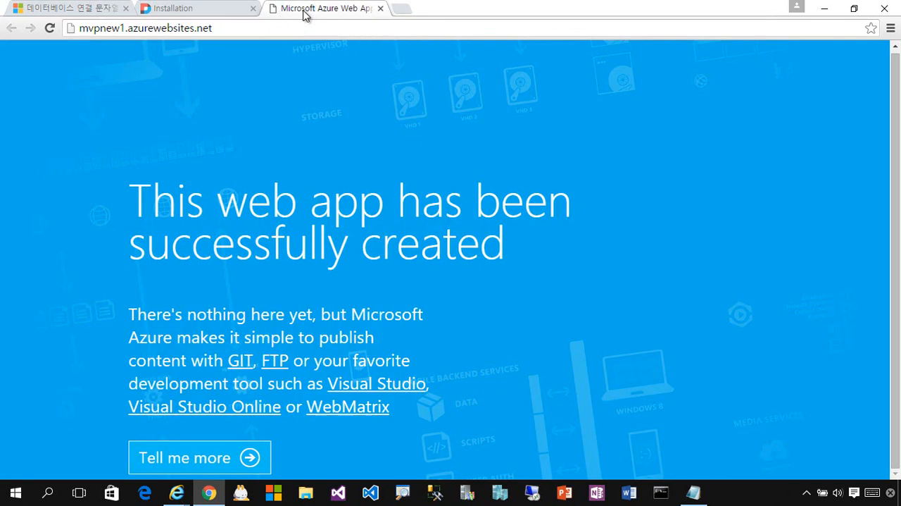
{"action": "left_click", "coordinate": [181, 13]}
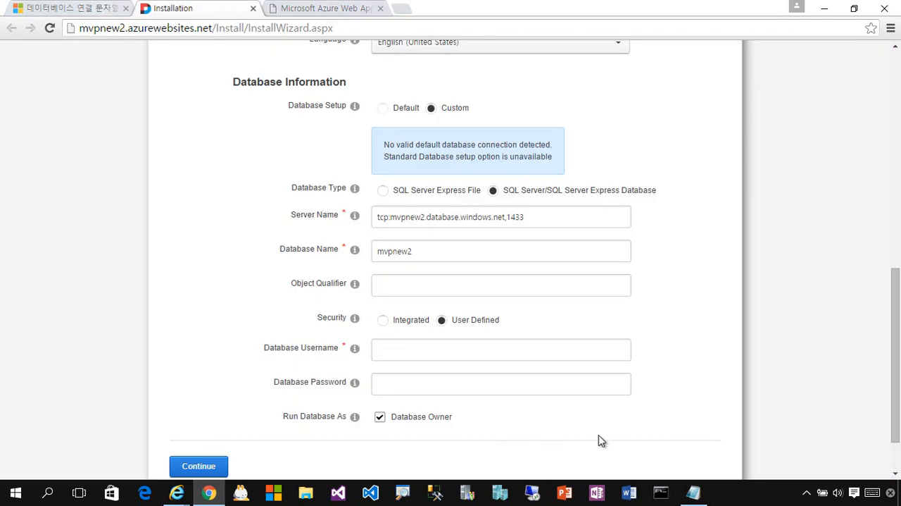
{"action": "left_click", "coordinate": [692, 495]}
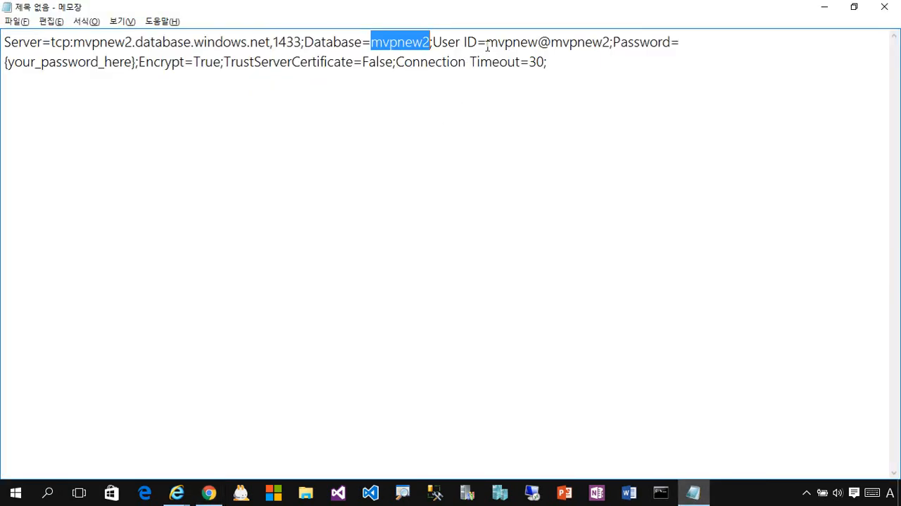
{"action": "left_click_drag", "start_coordinate": [486, 46], "coordinate": [615, 57]}
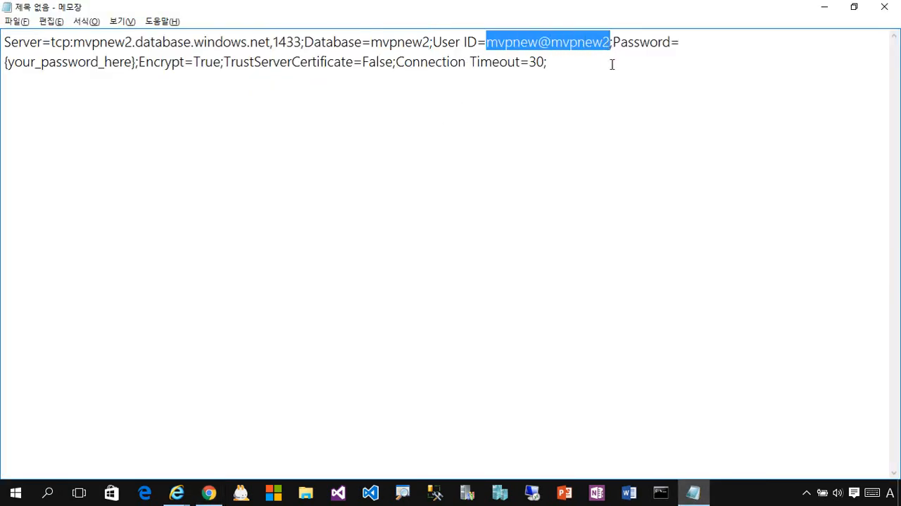
{"action": "key", "text": "alt+Tab"}
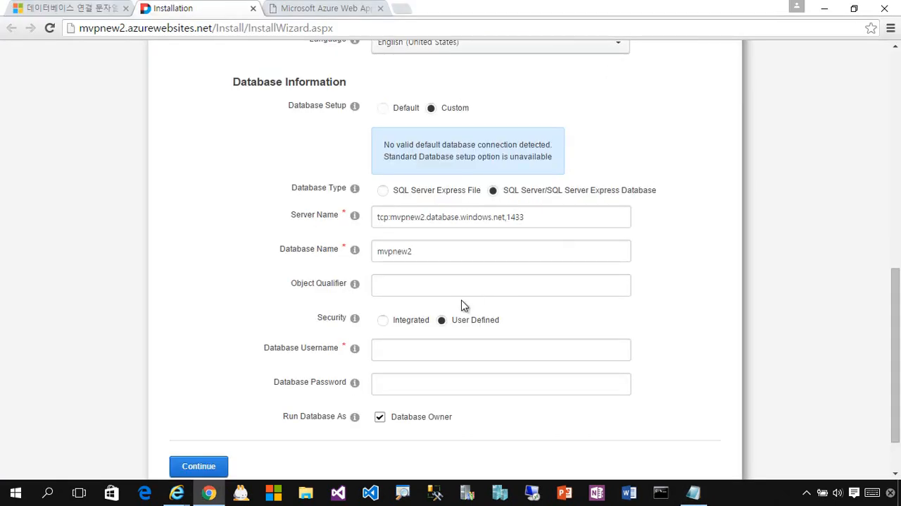
{"action": "left_click", "coordinate": [427, 358]}
{"action": "key", "text": "ctrl+v"}
{"action": "left_click", "coordinate": [434, 384]}
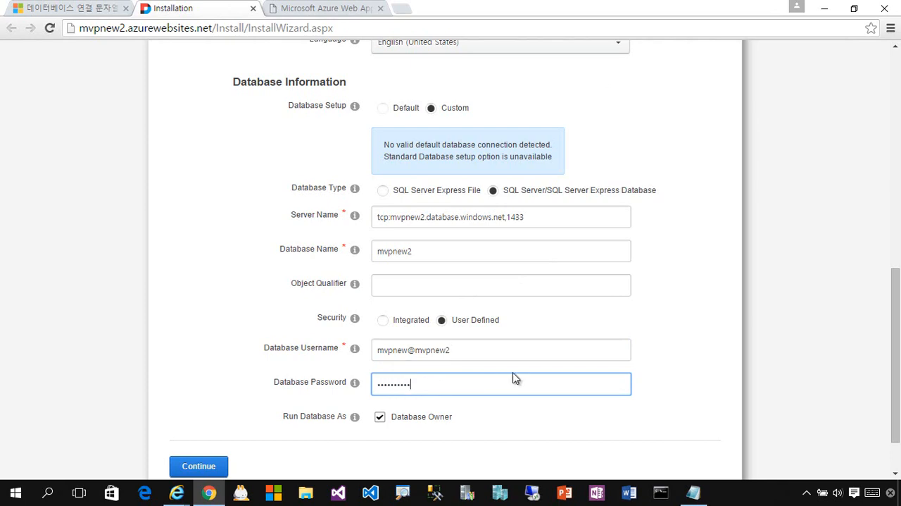
Review the administrative, website and database entries in the installation form and check them against the Azure connection strings.
{"action": "scroll", "coordinate": [542, 388], "scroll_direction": "down", "scroll_amount": 2}
{"action": "scroll", "coordinate": [650, 368], "scroll_direction": "up", "scroll_amount": 8}
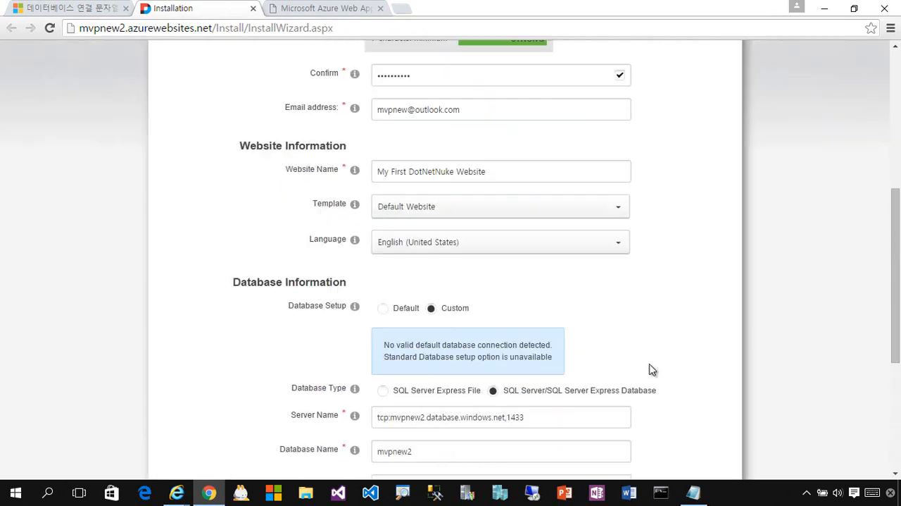
{"action": "scroll", "coordinate": [660, 374], "scroll_direction": "down", "scroll_amount": 3}
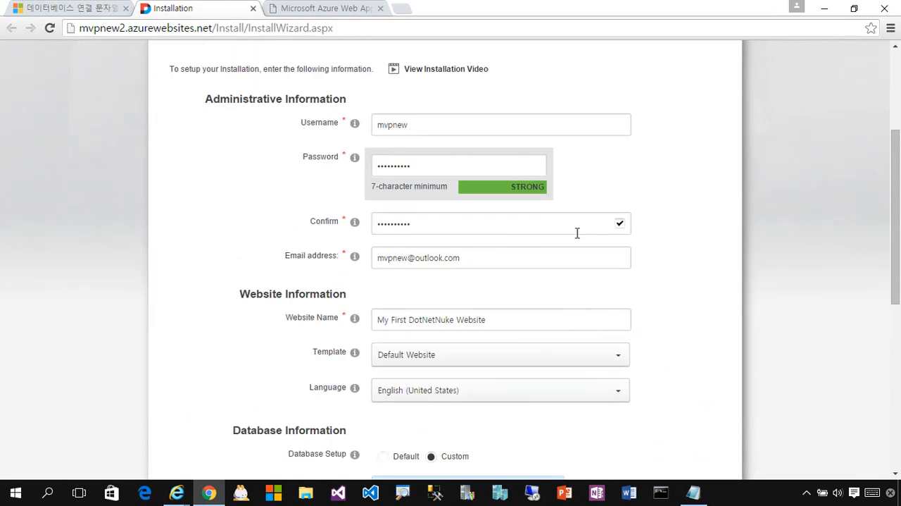
{"action": "scroll", "coordinate": [630, 319], "scroll_direction": "up", "scroll_amount": 3}
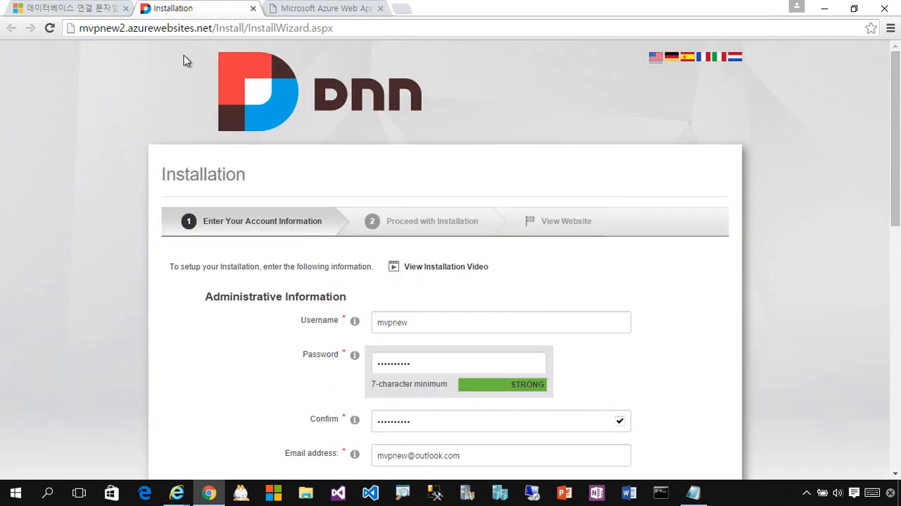
{"action": "scroll", "coordinate": [739, 286], "scroll_direction": "down", "scroll_amount": 6}
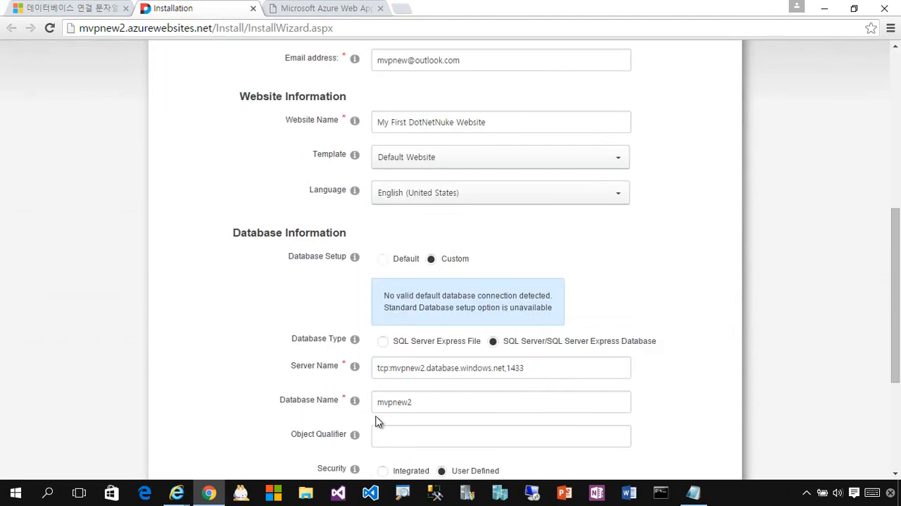
{"action": "scroll", "coordinate": [457, 380], "scroll_direction": "down", "scroll_amount": 3}
{"action": "left_click", "coordinate": [87, 9]}
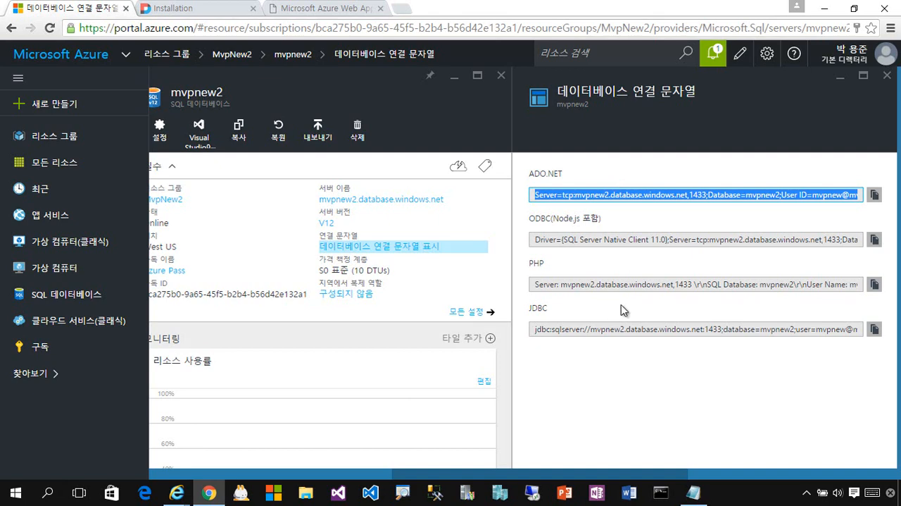
{"action": "left_click", "coordinate": [176, 8]}
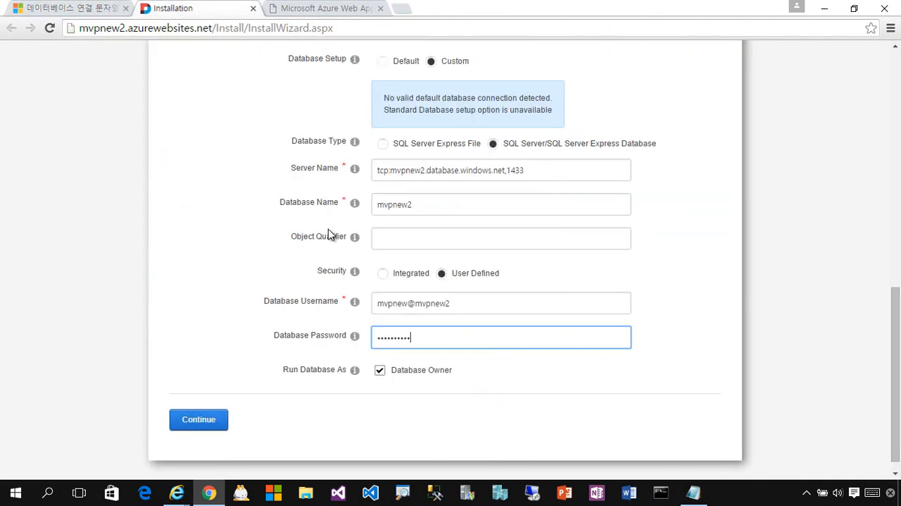
Submit the form to start the DNN installation and decline saving the password in the browser.
{"action": "left_click", "coordinate": [216, 423]}
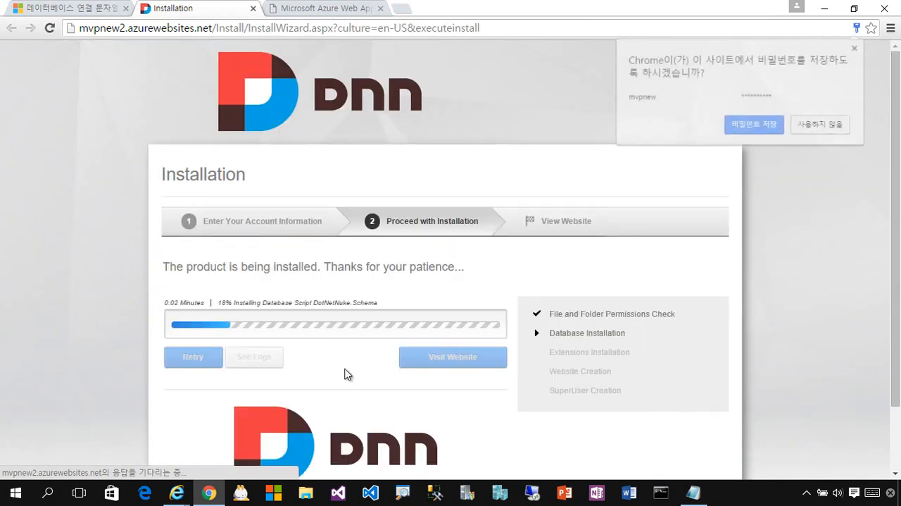
{"action": "left_click", "coordinate": [822, 124]}
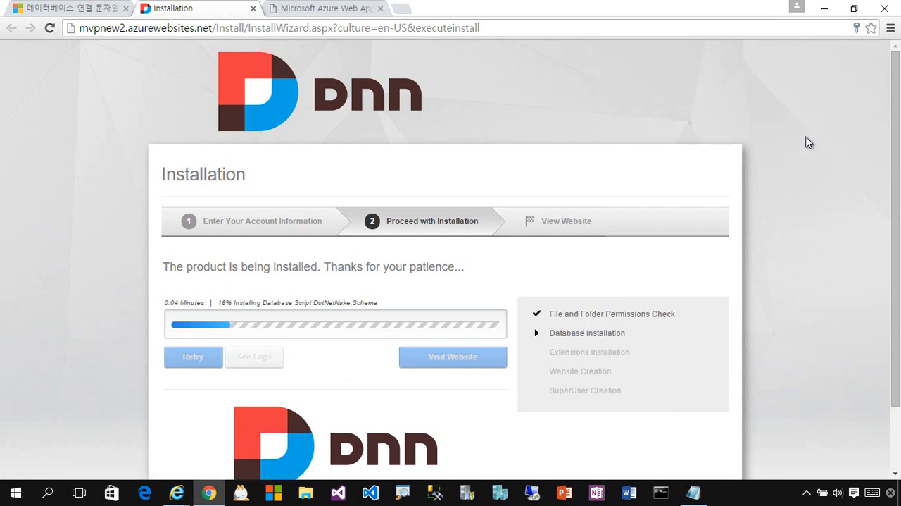
{"action": "scroll", "coordinate": [779, 297], "scroll_direction": "down", "scroll_amount": 1}
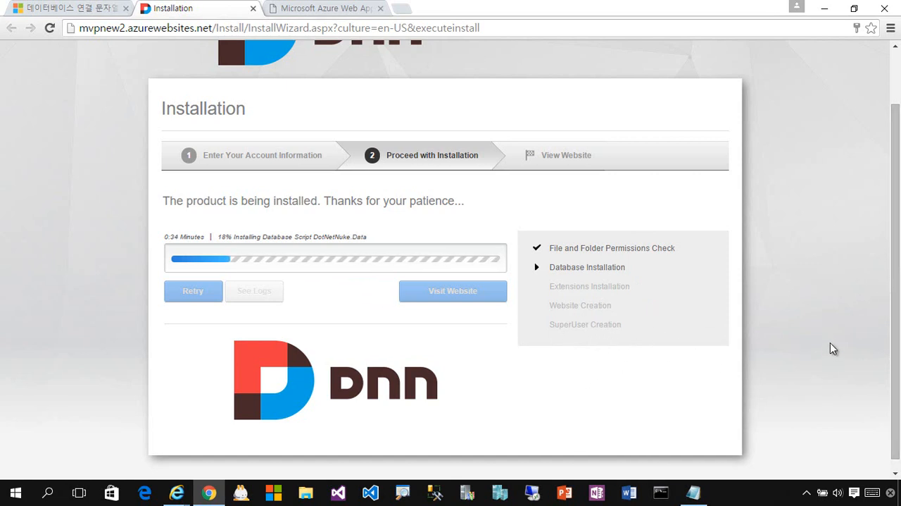
{"action": "scroll", "coordinate": [900, 301], "scroll_direction": "up", "scroll_amount": 1}
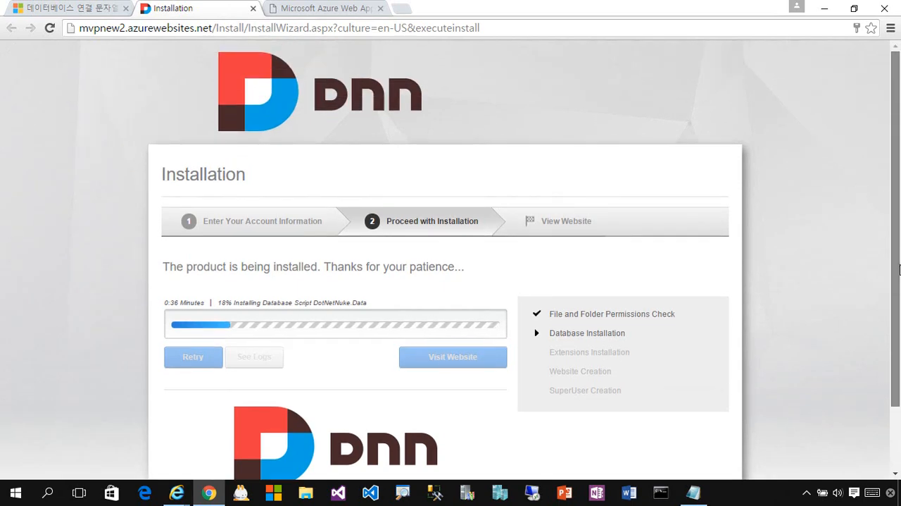
{"action": "scroll", "coordinate": [898, 307], "scroll_direction": "down", "scroll_amount": 1}
{"action": "scroll", "coordinate": [899, 310], "scroll_direction": "up", "scroll_amount": 1}
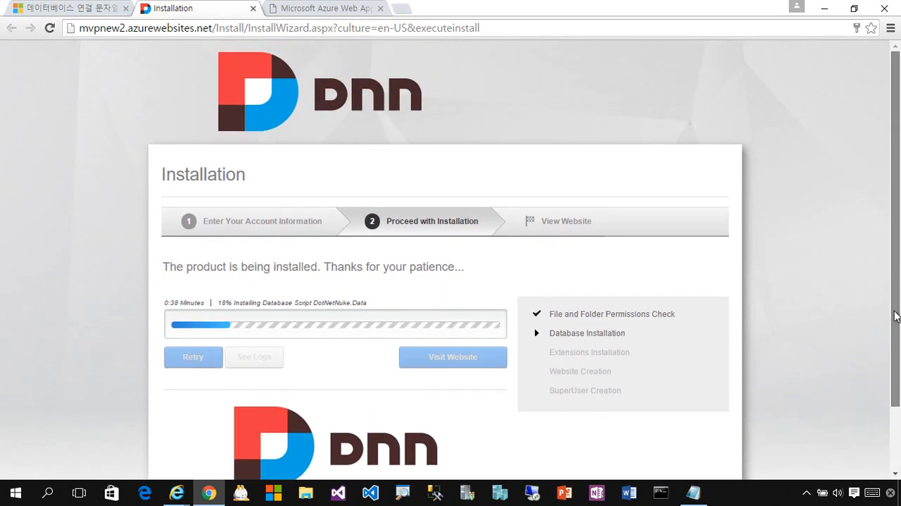
{"action": "scroll", "coordinate": [896, 314], "scroll_direction": "down", "scroll_amount": 1}
{"action": "scroll", "coordinate": [894, 316], "scroll_direction": "up", "scroll_amount": 1}
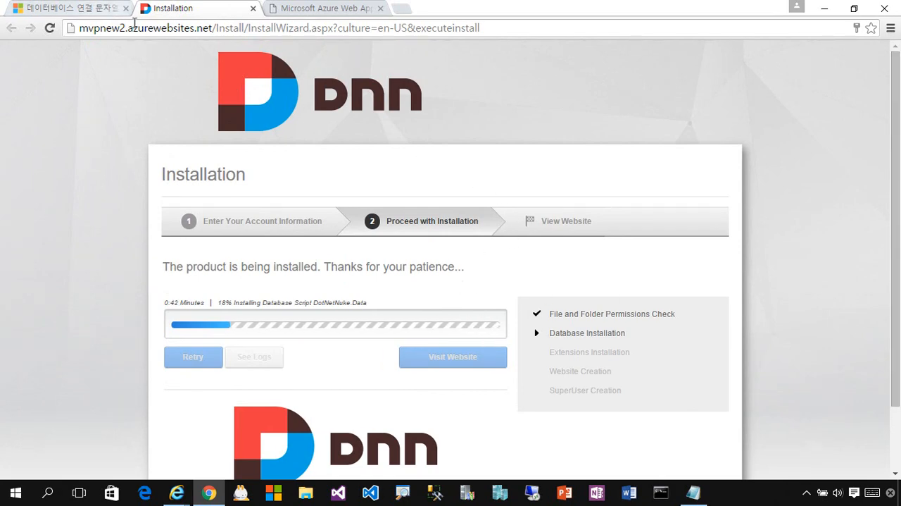
View the list of all resources in the Azure portal and return to the DNN installation progress page.
{"action": "left_click", "coordinate": [99, 10]}
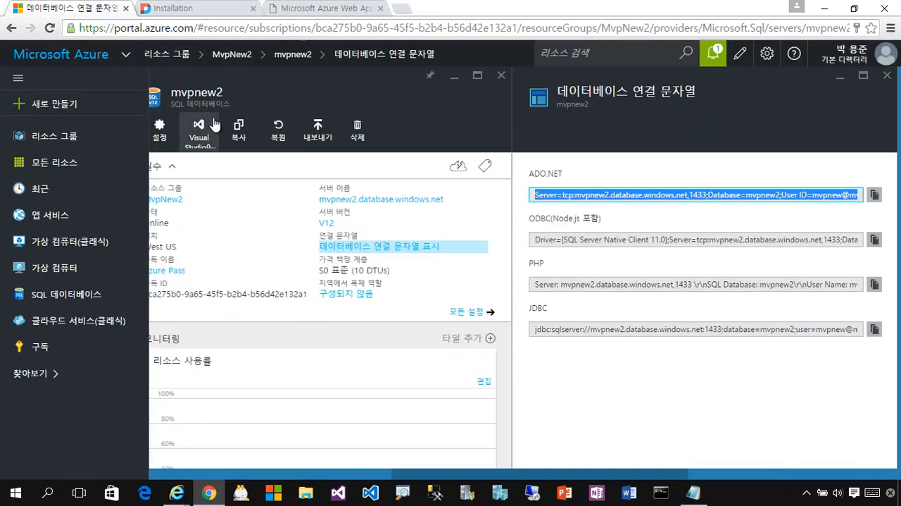
{"action": "left_click", "coordinate": [79, 167]}
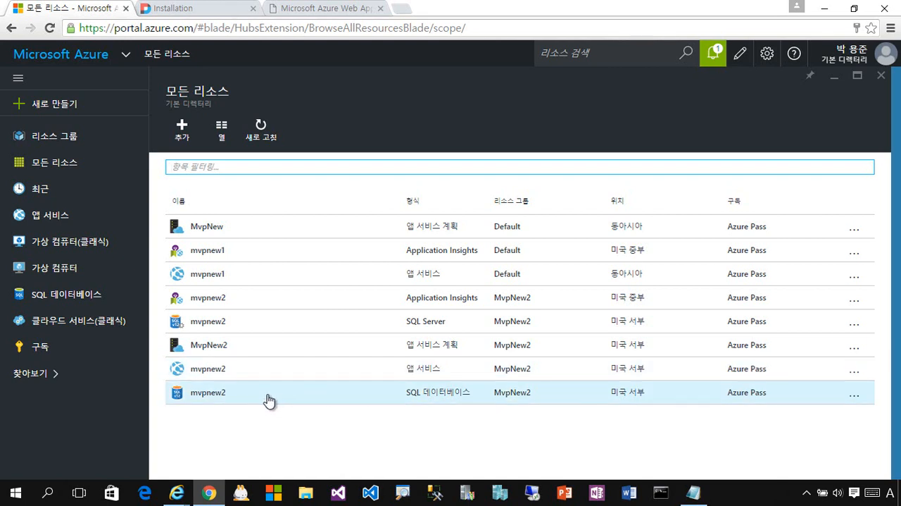
{"action": "left_click", "coordinate": [211, 9]}
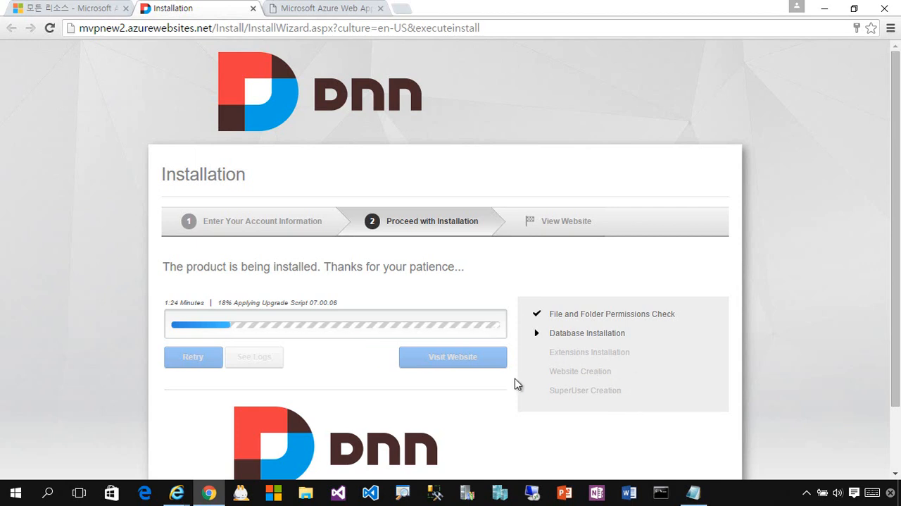
{"action": "scroll", "coordinate": [629, 396], "scroll_direction": "down", "scroll_amount": 2}
{"action": "scroll", "coordinate": [630, 396], "scroll_direction": "up", "scroll_amount": 2}
{"action": "scroll", "coordinate": [627, 391], "scroll_direction": "down", "scroll_amount": 2}
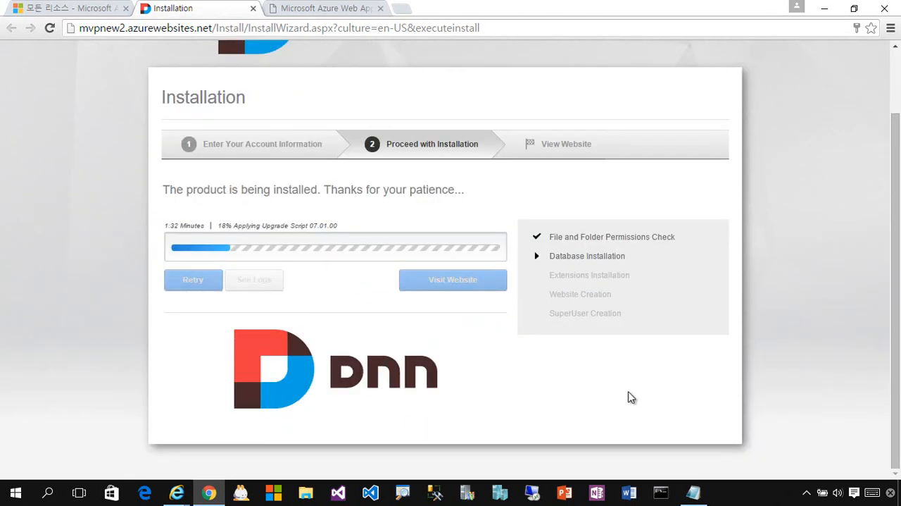
{"action": "scroll", "coordinate": [629, 394], "scroll_direction": "up", "scroll_amount": 2}
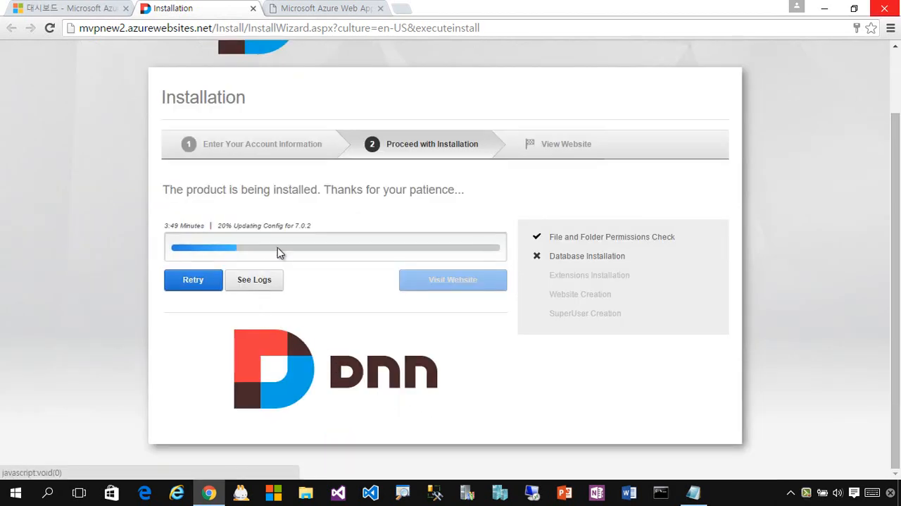
Retry the DNN installation and open the installed website.
{"action": "left_click", "coordinate": [198, 292]}
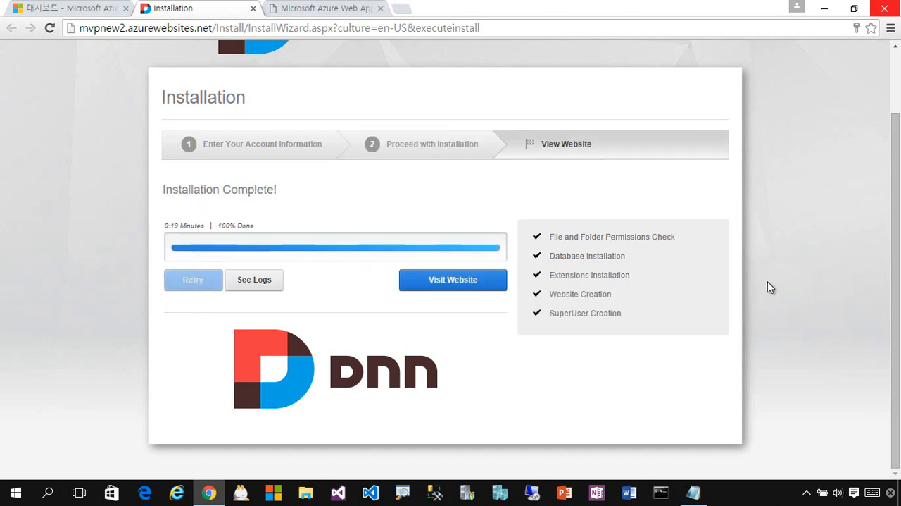
{"action": "left_click", "coordinate": [455, 289]}
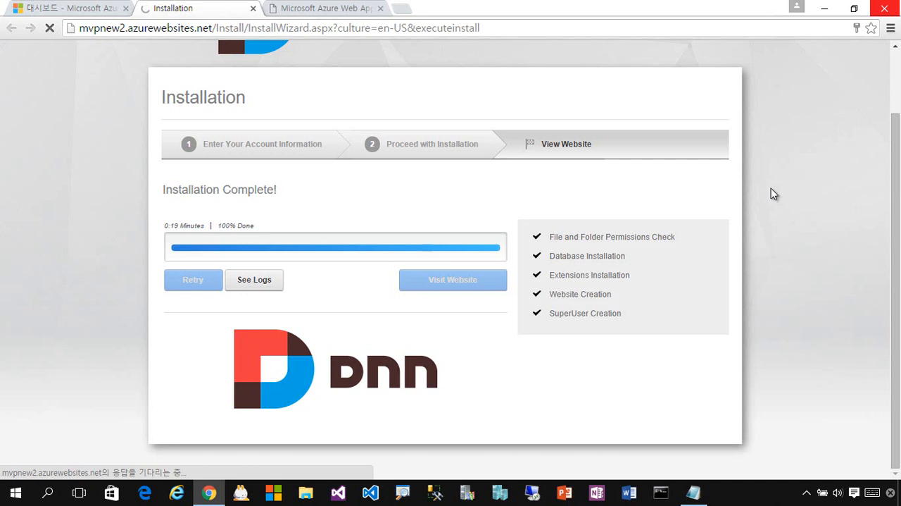
Look over the mvpnew1 web app's default page text and switch to the mvpnew2 DNN home page.
{"action": "left_click", "coordinate": [339, 16]}
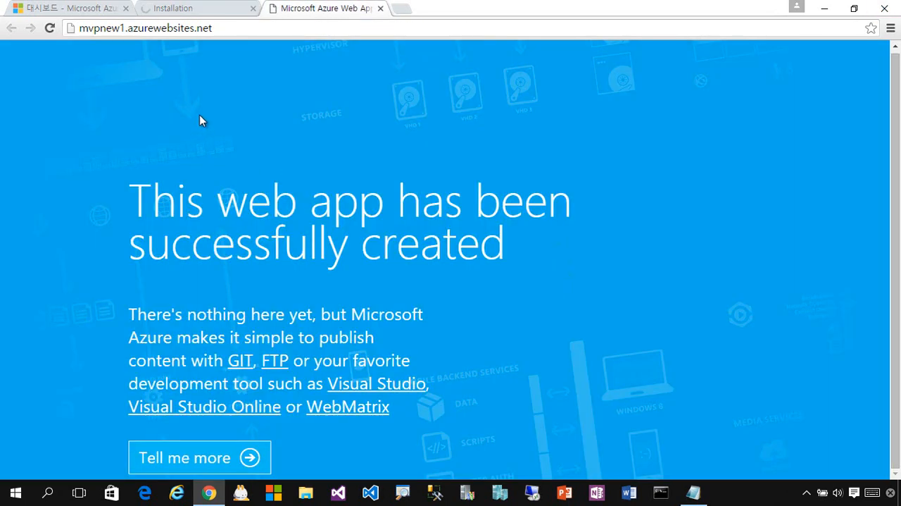
{"action": "left_click_drag", "start_coordinate": [129, 198], "coordinate": [284, 250]}
{"action": "left_click", "coordinate": [497, 416]}
{"action": "left_click_drag", "start_coordinate": [130, 199], "coordinate": [402, 428]}
{"action": "left_click", "coordinate": [518, 434]}
{"action": "left_click_drag", "start_coordinate": [130, 198], "coordinate": [387, 419]}
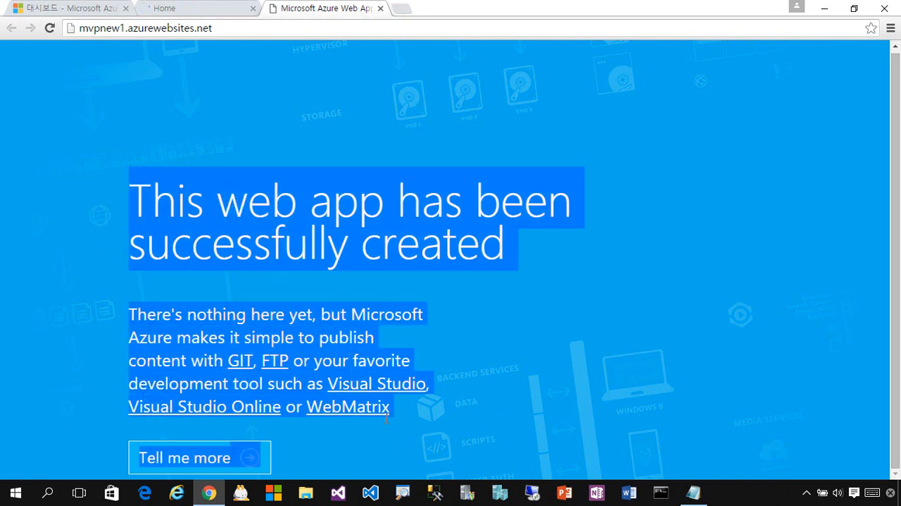
{"action": "left_click", "coordinate": [483, 426]}
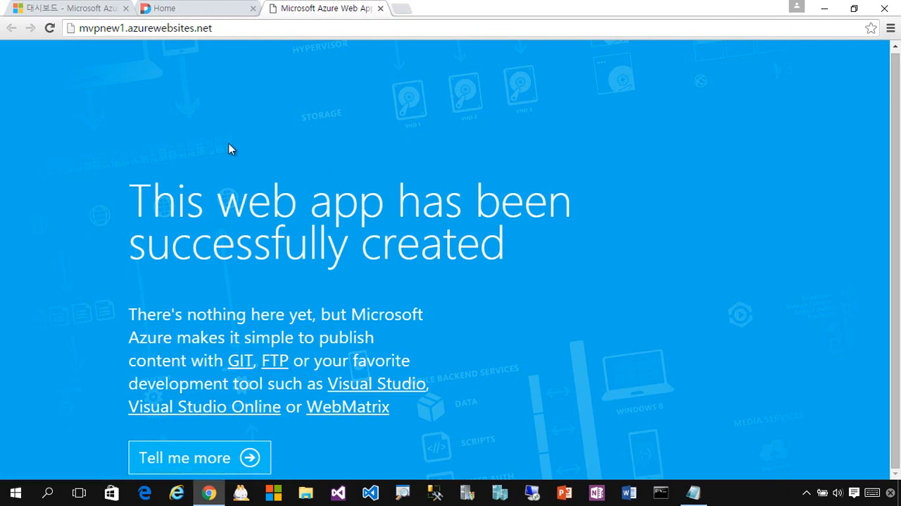
{"action": "left_click", "coordinate": [201, 17]}
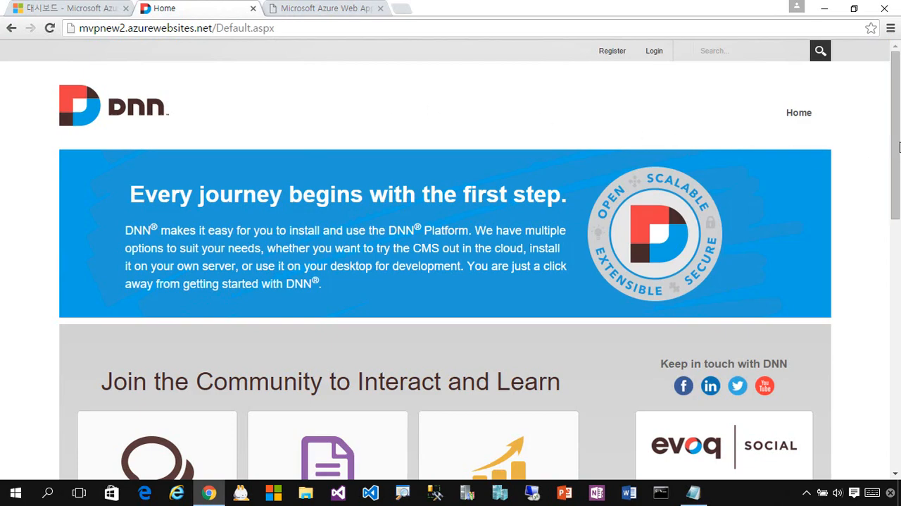
Log in to the DNN site with the username mvpnew and the account password.
{"action": "left_click_drag", "start_coordinate": [894, 137], "coordinate": [878, 98]}
{"action": "left_click", "coordinate": [659, 61]}
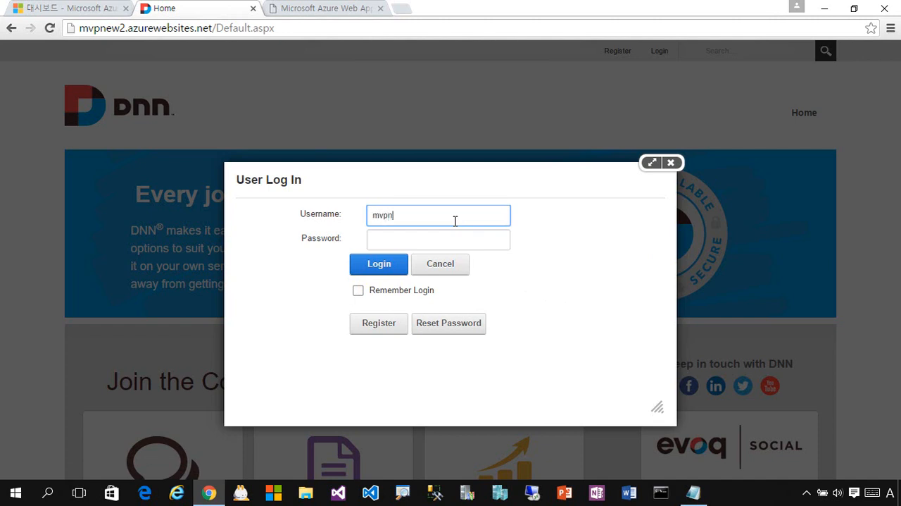
{"action": "type", "text": "ew"}
{"action": "key", "text": "Tab"}
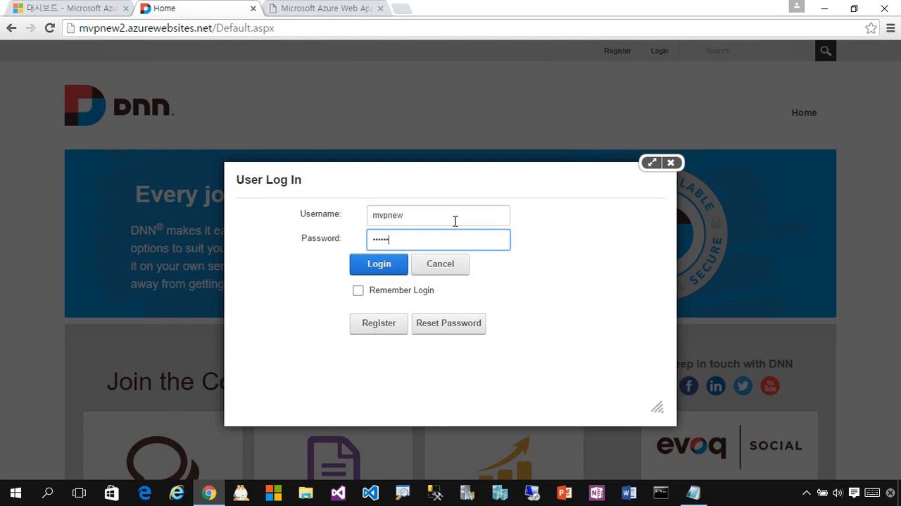
{"action": "left_click", "coordinate": [376, 274]}
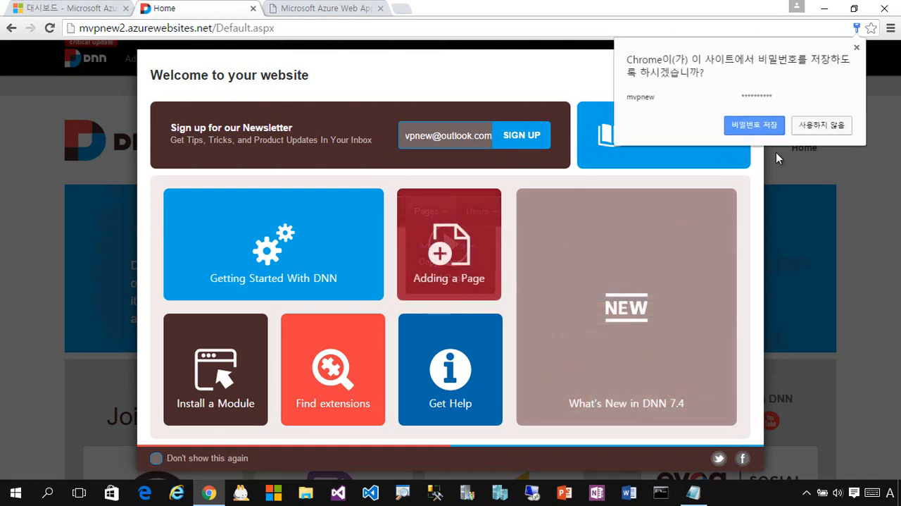
Decline saving the password in the browser and close the welcome window of the site.
{"action": "left_click", "coordinate": [824, 128]}
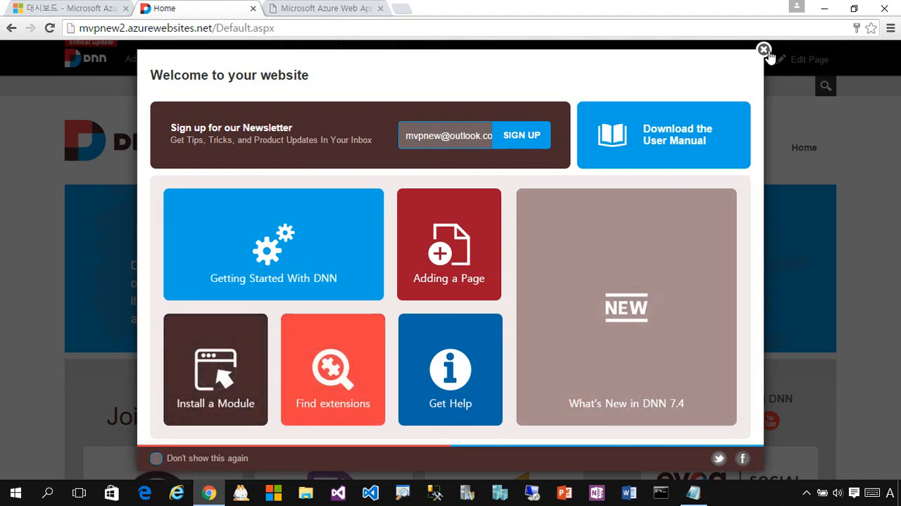
{"action": "left_click", "coordinate": [764, 50]}
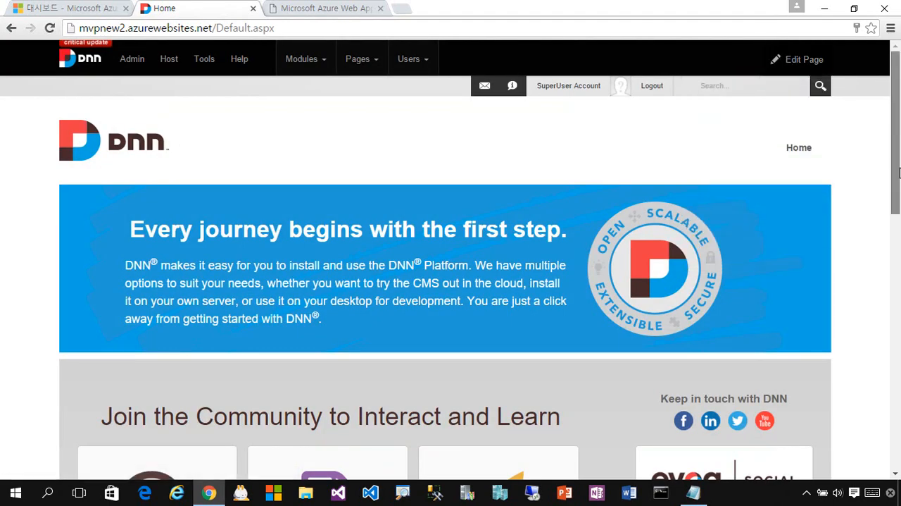
{"action": "left_click_drag", "start_coordinate": [899, 172], "coordinate": [895, 105]}
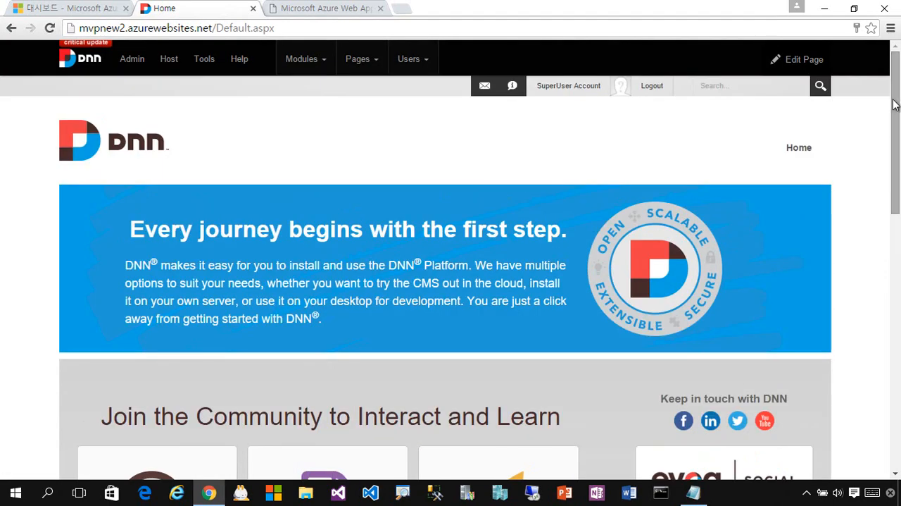
Switch the home page to edit mode and open the blue banner's content for editing.
{"action": "mouse_move", "coordinate": [799, 87]}
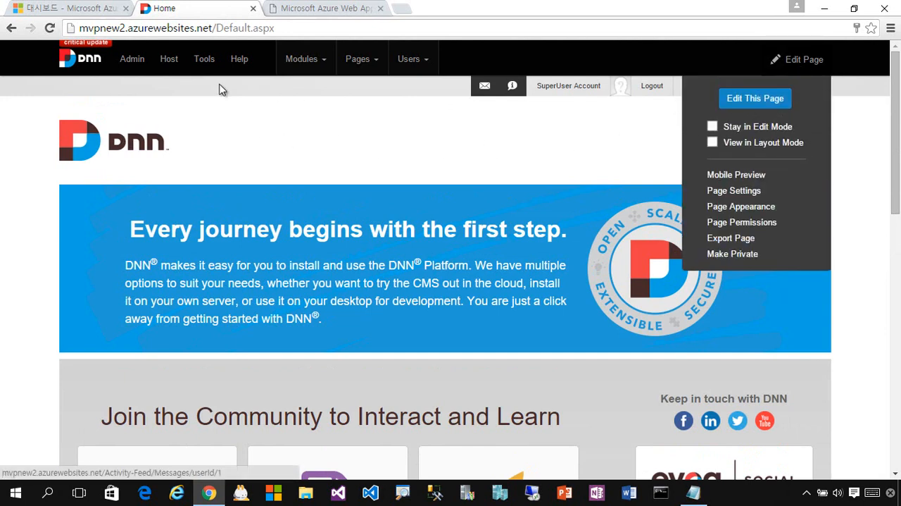
{"action": "mouse_move", "coordinate": [802, 71]}
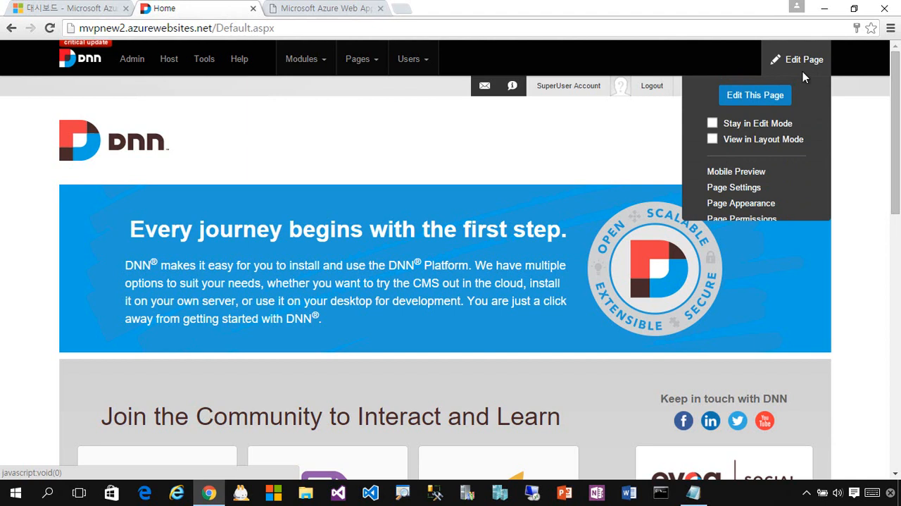
{"action": "left_click", "coordinate": [767, 100]}
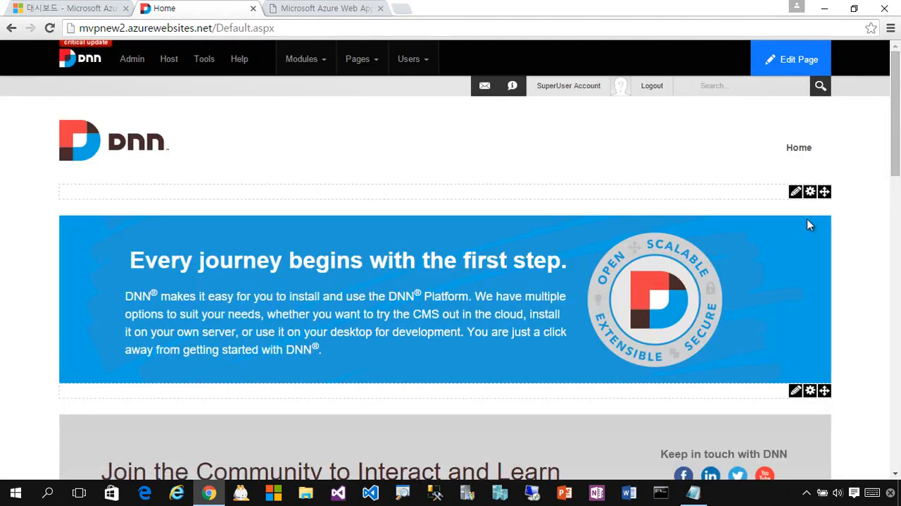
{"action": "mouse_move", "coordinate": [796, 198]}
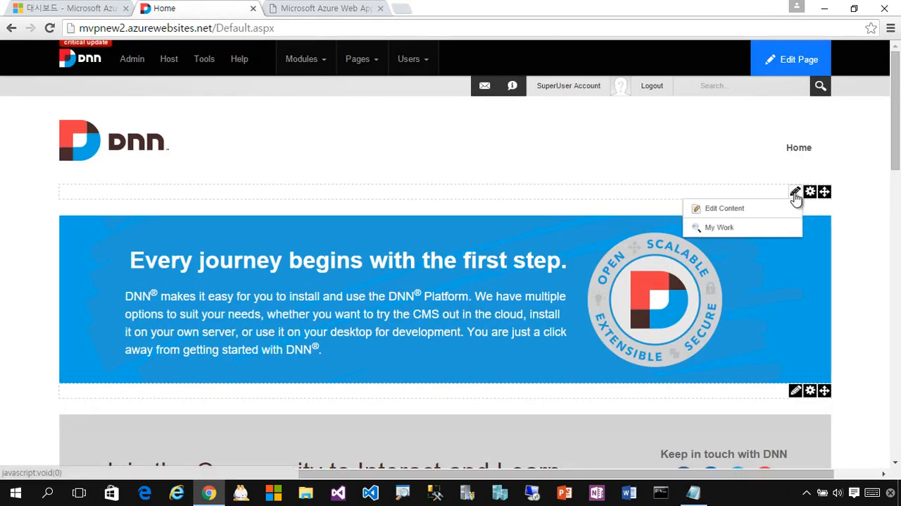
{"action": "left_click", "coordinate": [740, 218]}
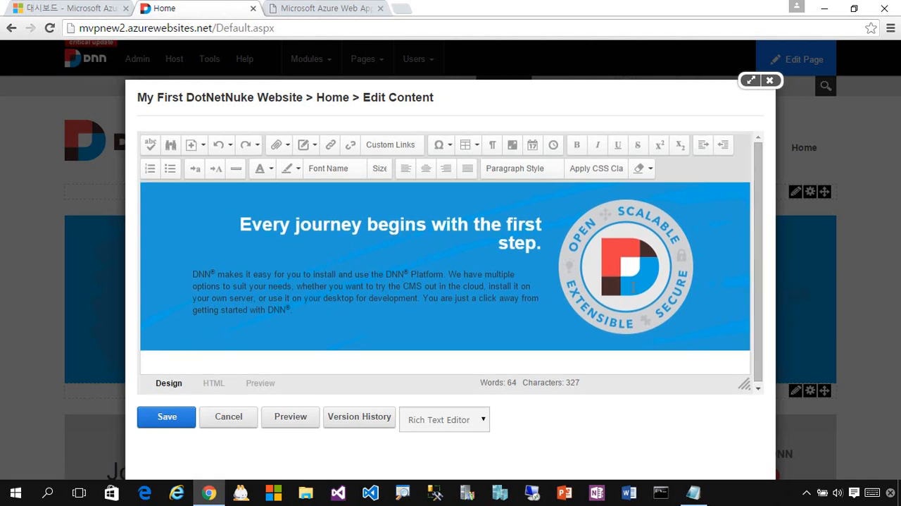
Add the heading line "안녕하세요. 처음으로 만들어보는 Azure DotNetNuke" above the banner's existing heading.
{"action": "left_click", "coordinate": [481, 224]}
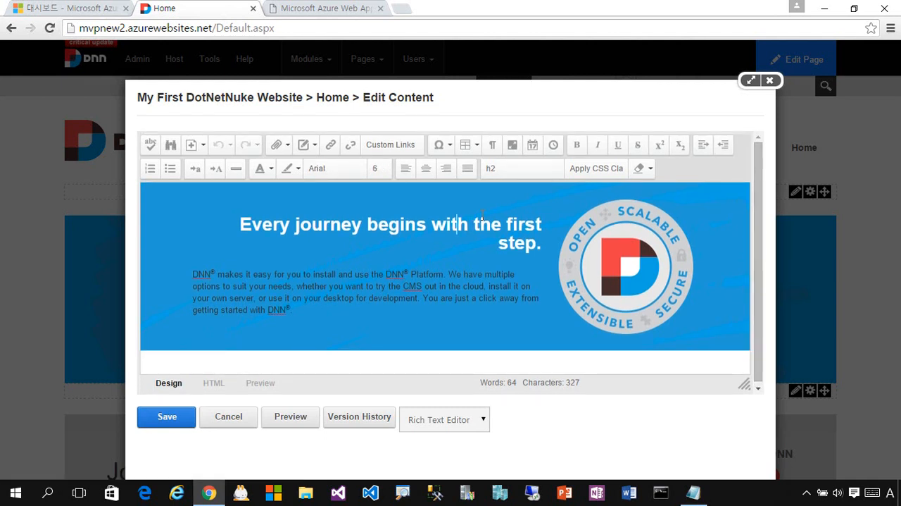
{"action": "key", "text": "Return"}
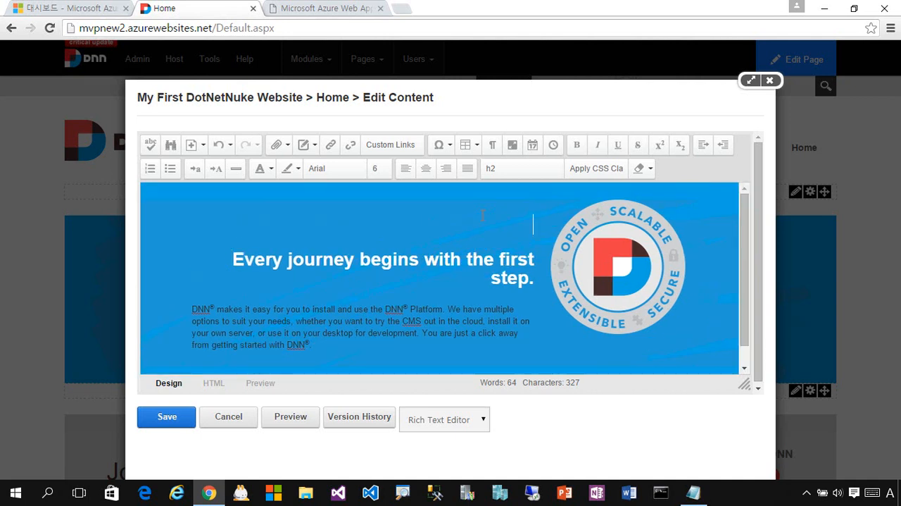
{"action": "type", "text": "안녕하세요."}
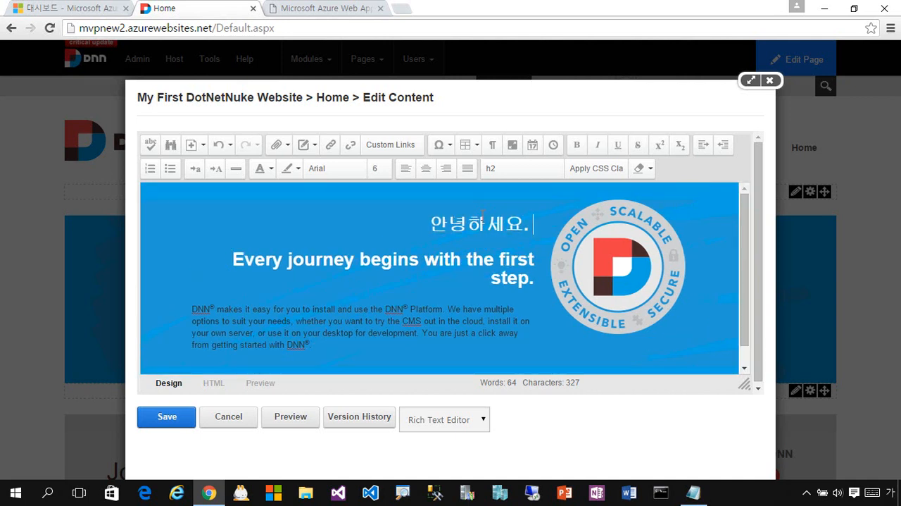
{"action": "type", "text": " 처음으로 만들어"}
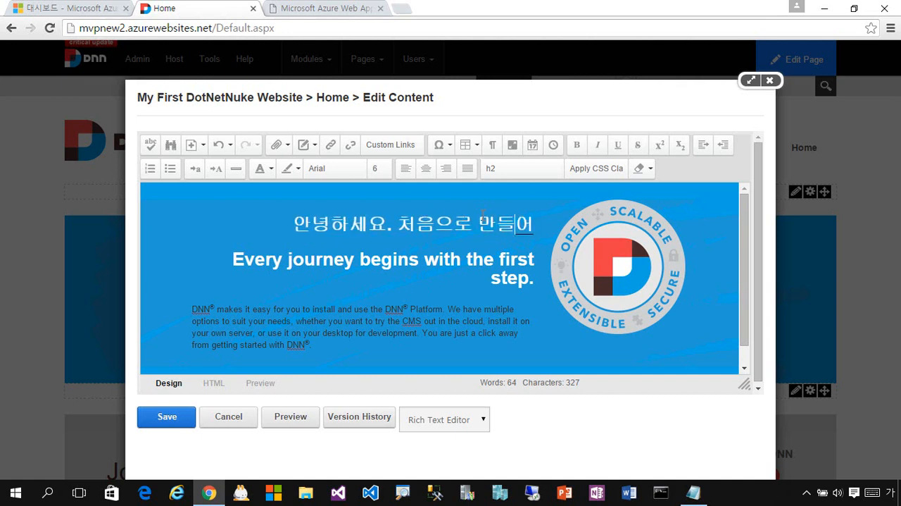
{"action": "type", "text": "보는"}
{"action": "key", "text": "Hangul"}
{"action": "type", "text": "Azur"}
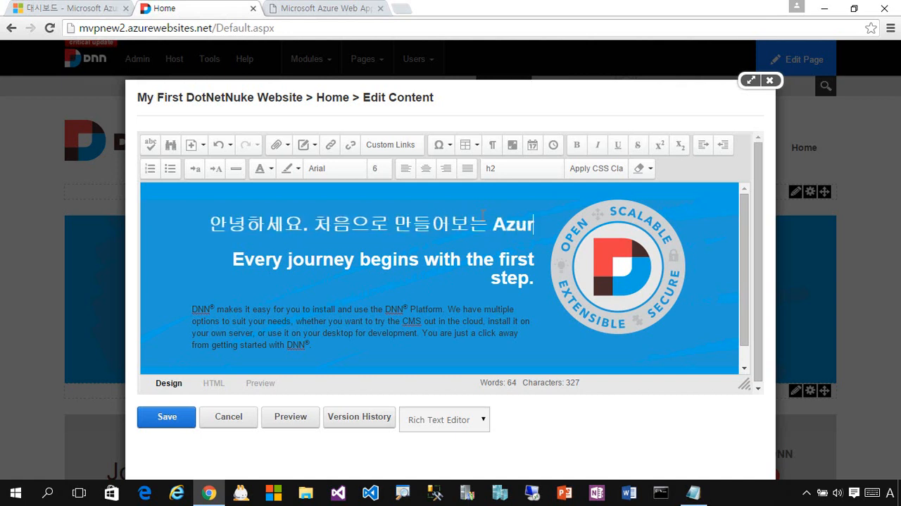
{"action": "type", "text": "e DNN"}
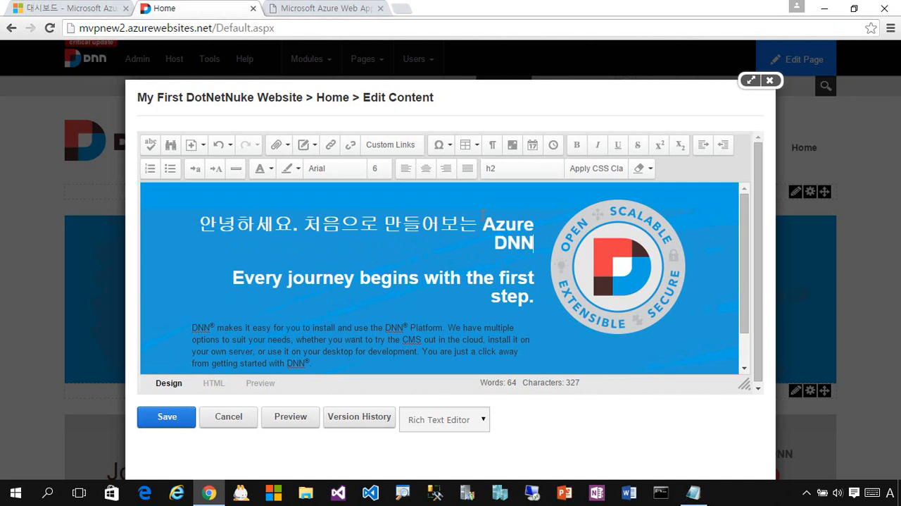
{"action": "key", "text": "BackSpace"}
{"action": "key", "text": "BackSpace"}
{"action": "key", "text": "BackSpace"}
{"action": "type", "text": "otNetNuke"}
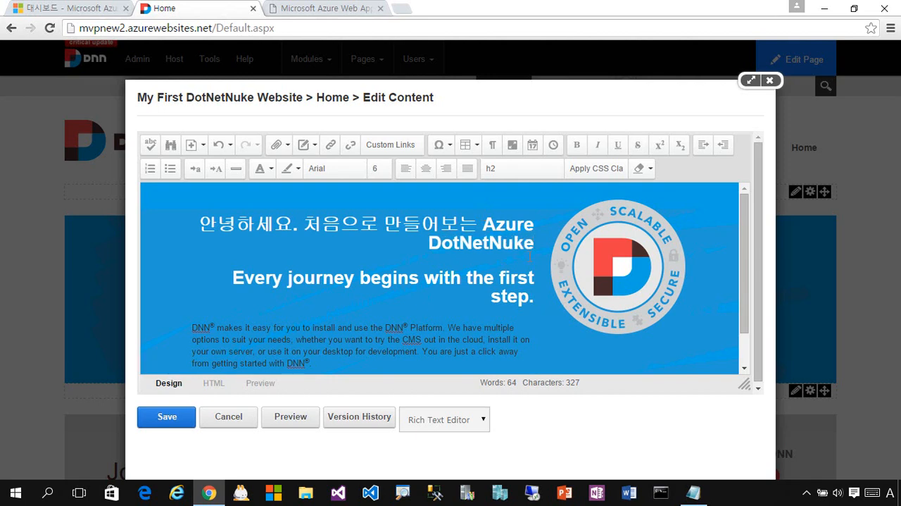
Undo the edits to the banner layout and cancel the content editor without saving.
{"action": "left_click_drag", "start_coordinate": [550, 248], "coordinate": [252, 232]}
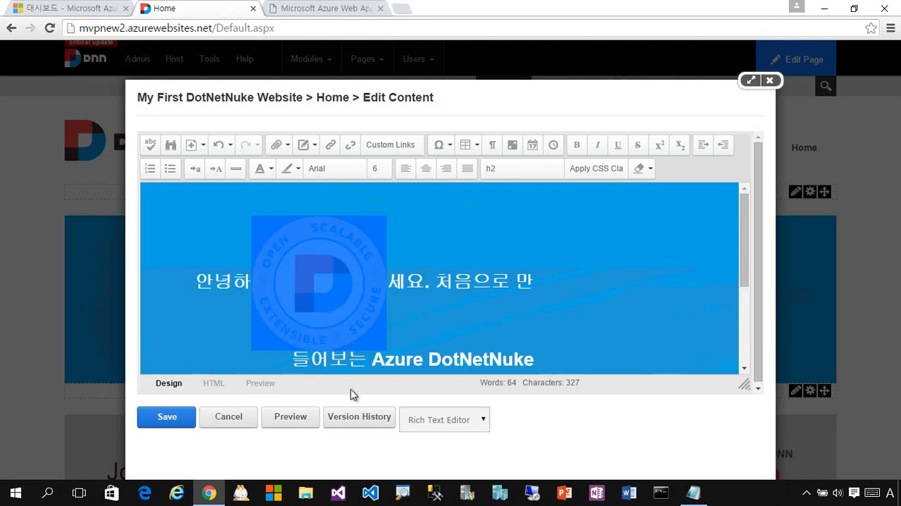
{"action": "key", "text": "ctrl+z"}
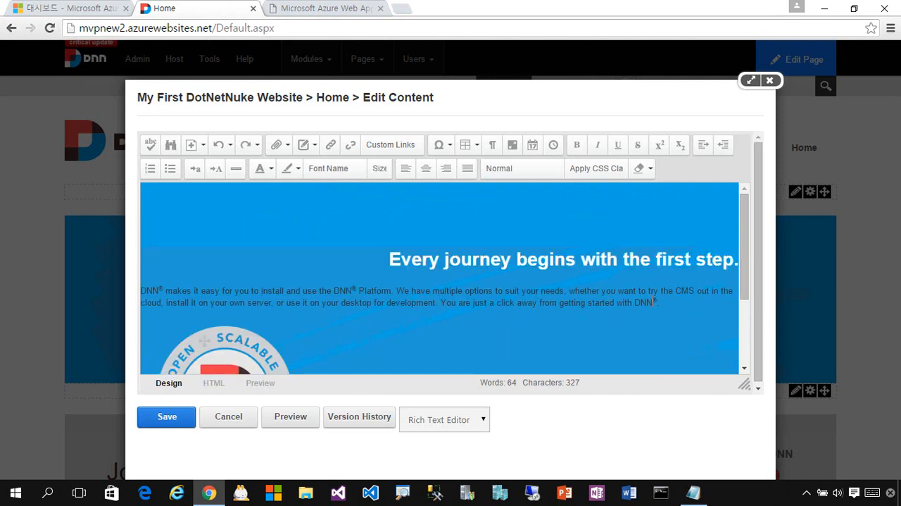
{"action": "scroll", "coordinate": [655, 301], "scroll_direction": "down", "scroll_amount": 2}
{"action": "scroll", "coordinate": [655, 301], "scroll_direction": "up", "scroll_amount": 2}
{"action": "left_click", "coordinate": [412, 260]}
{"action": "key", "text": "Home"}
{"action": "key", "text": "Return"}
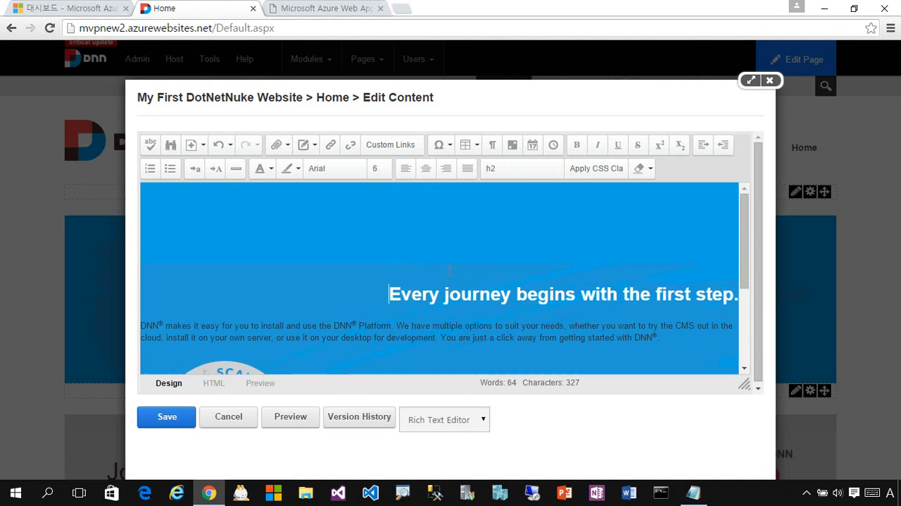
{"action": "key", "text": "BackSpace"}
{"action": "key", "text": "Return"}
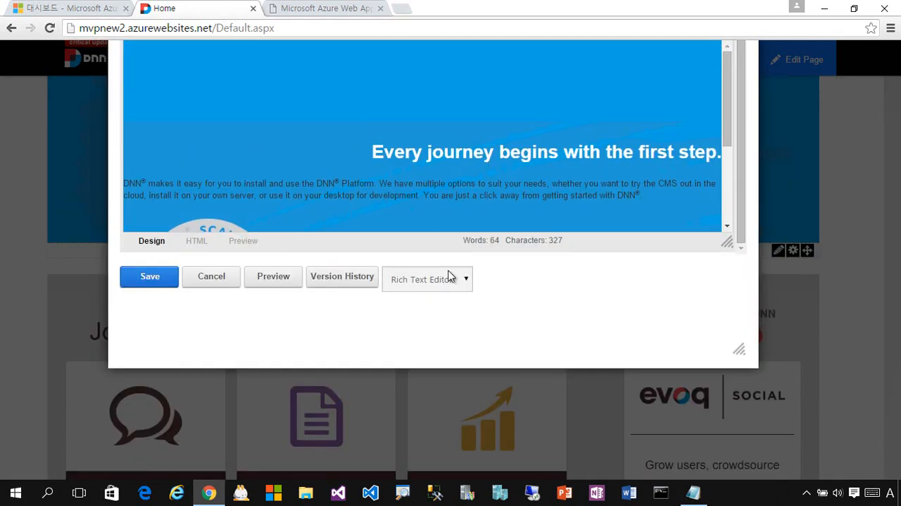
{"action": "left_click", "coordinate": [222, 280]}
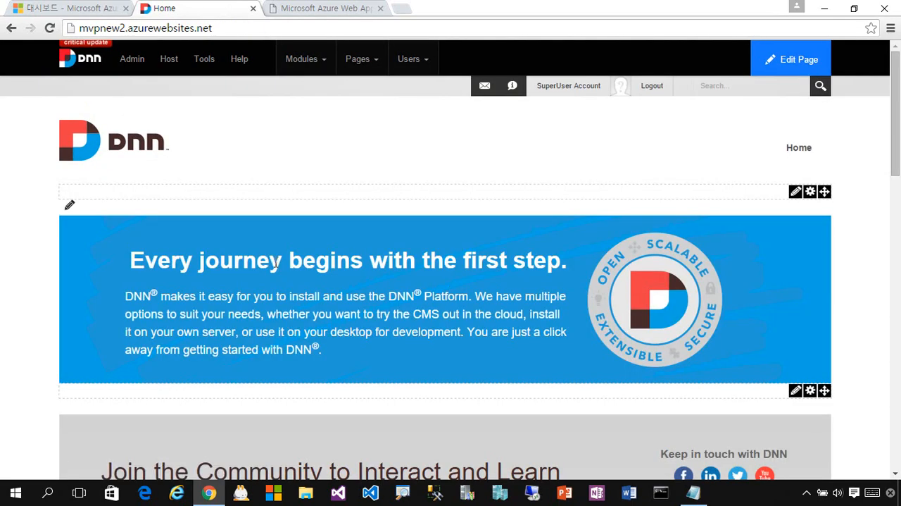
Edit the banner inline, adding the heading line "Azure DotNetNuke 처음 설치" above the existing heading, and save it.
{"action": "left_click", "coordinate": [68, 206]}
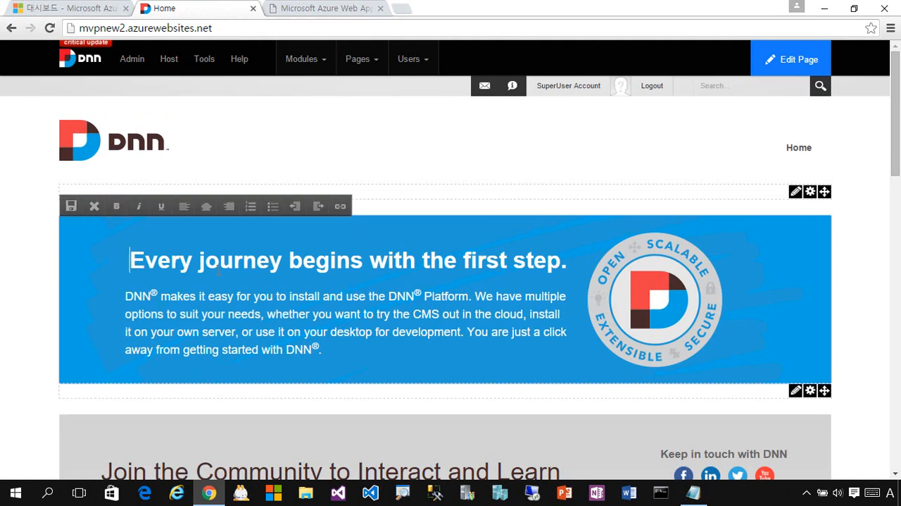
{"action": "key", "text": "Return"}
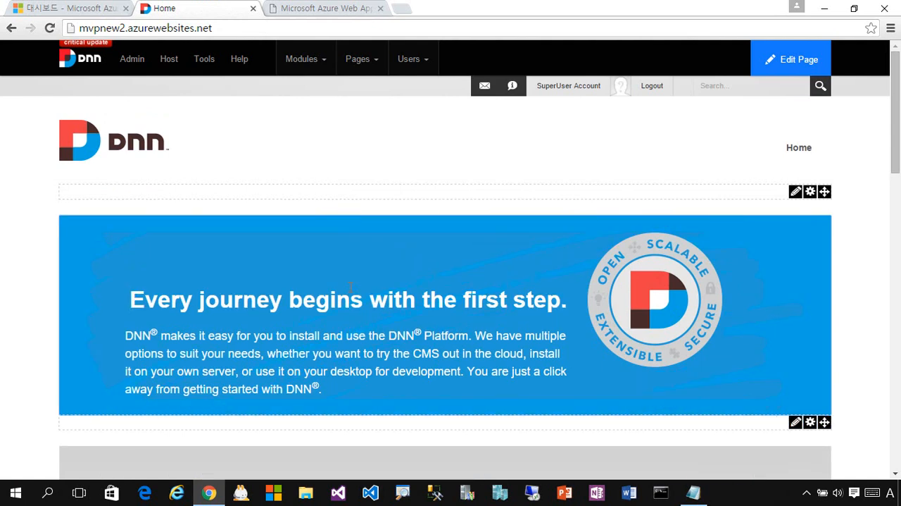
{"action": "type", "text": "Azure DotNe"}
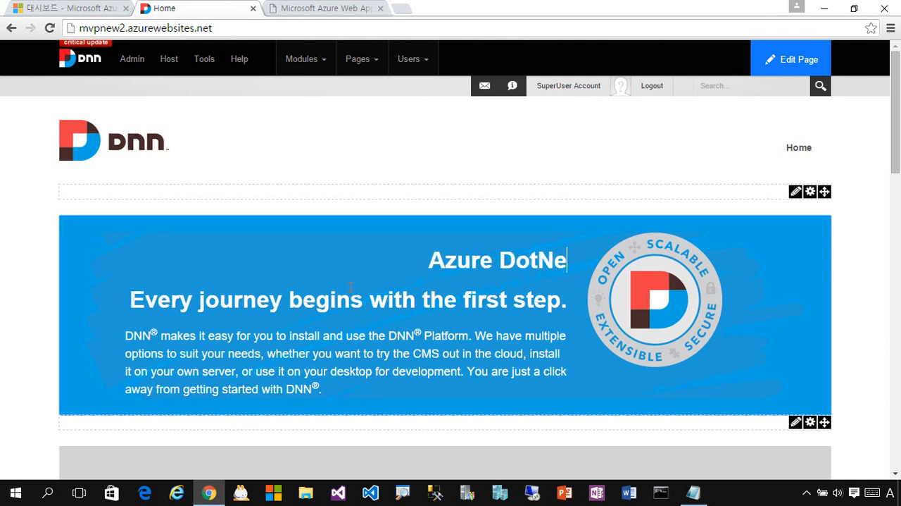
{"action": "type", "text": "tNuke"}
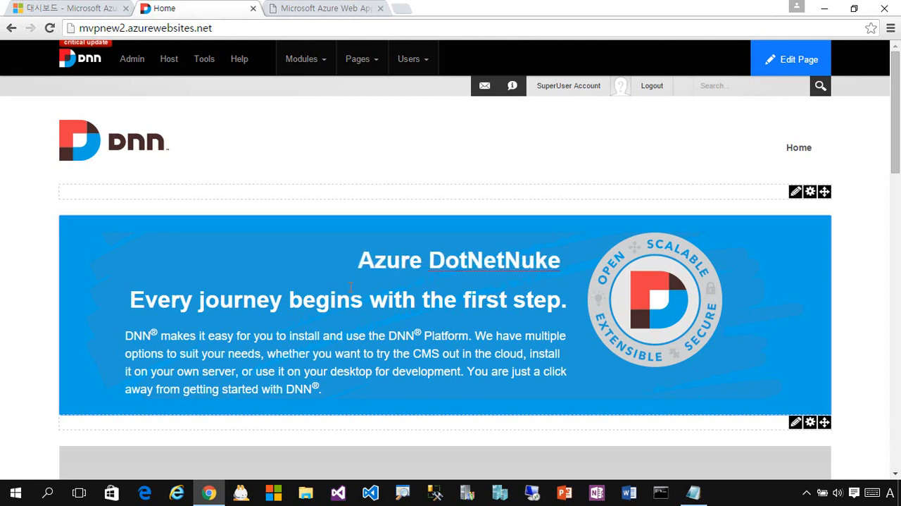
{"action": "key", "text": "Hangul"}
{"action": "type", "text": "처음 설치"}
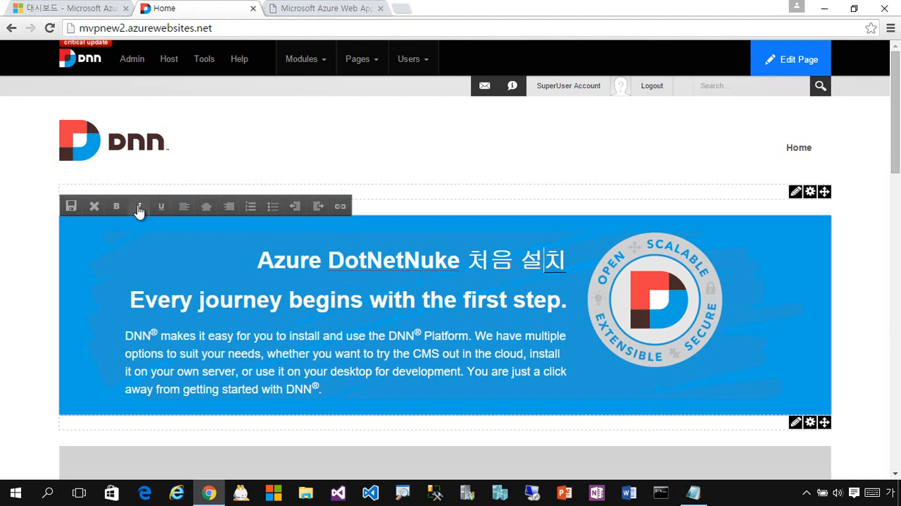
{"action": "left_click", "coordinate": [71, 206]}
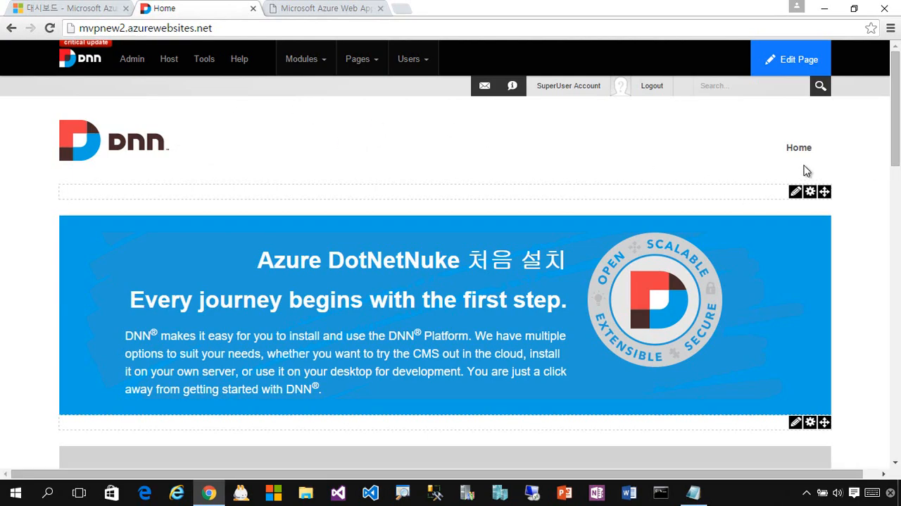
Open the list of new modules that can be added to the page and browse through the available modules.
{"action": "mouse_move", "coordinate": [895, 143]}
{"action": "left_mouse_down"}
{"action": "mouse_move", "coordinate": [891, 392]}
{"action": "mouse_move", "coordinate": [892, 130]}
{"action": "left_mouse_up"}
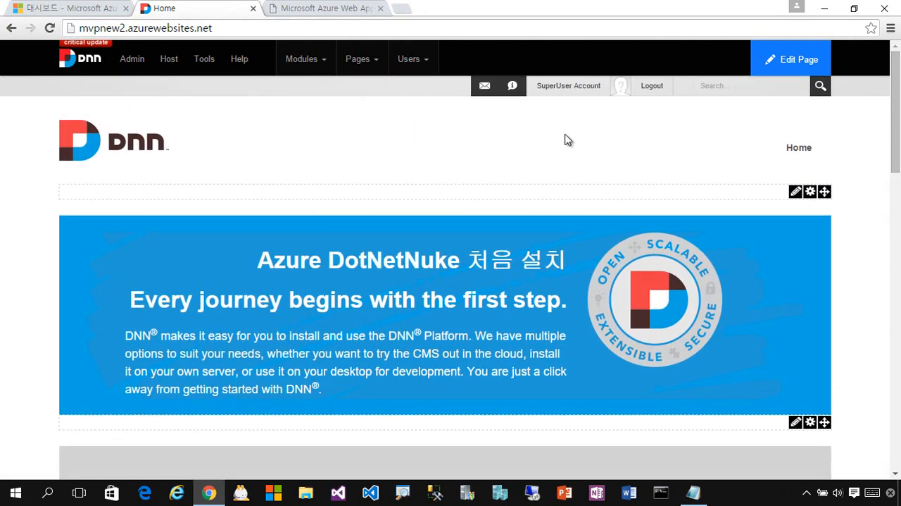
{"action": "mouse_move", "coordinate": [308, 64]}
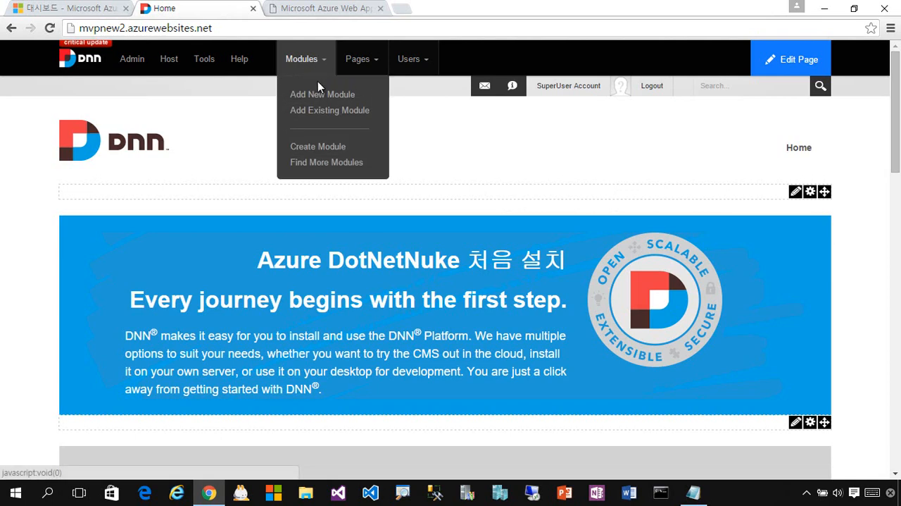
{"action": "left_click", "coordinate": [324, 97]}
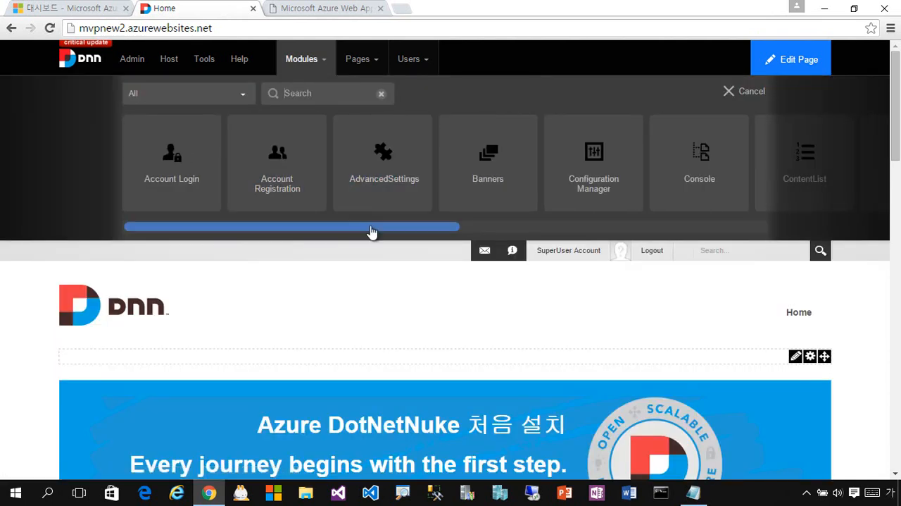
{"action": "left_click_drag", "start_coordinate": [372, 228], "coordinate": [752, 226]}
{"action": "left_click", "coordinate": [647, 227]}
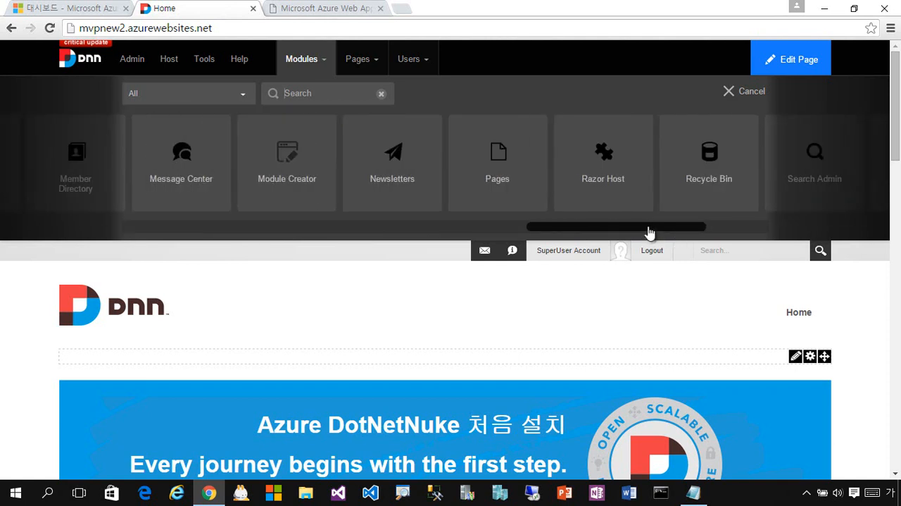
{"action": "left_click_drag", "start_coordinate": [650, 232], "coordinate": [709, 232]}
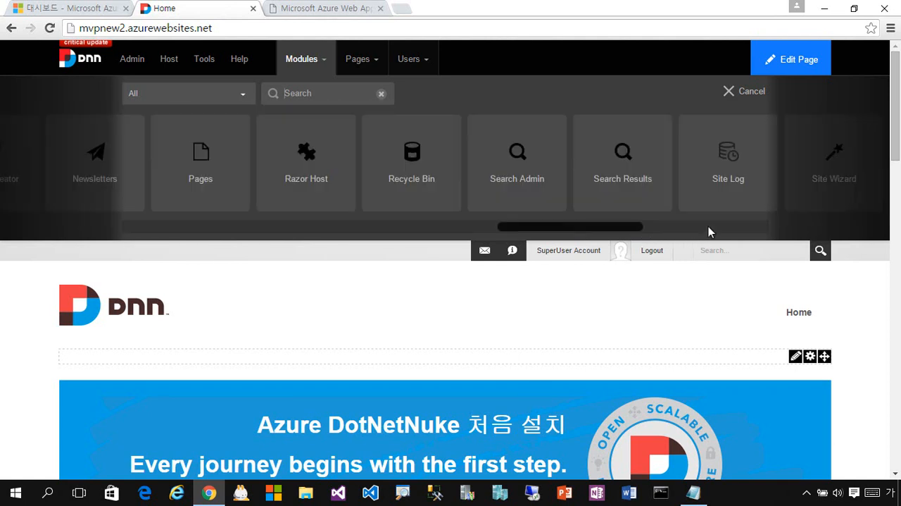
Find the HTML module among the available modules and add it to the home page above the banner.
{"action": "left_click", "coordinate": [702, 231]}
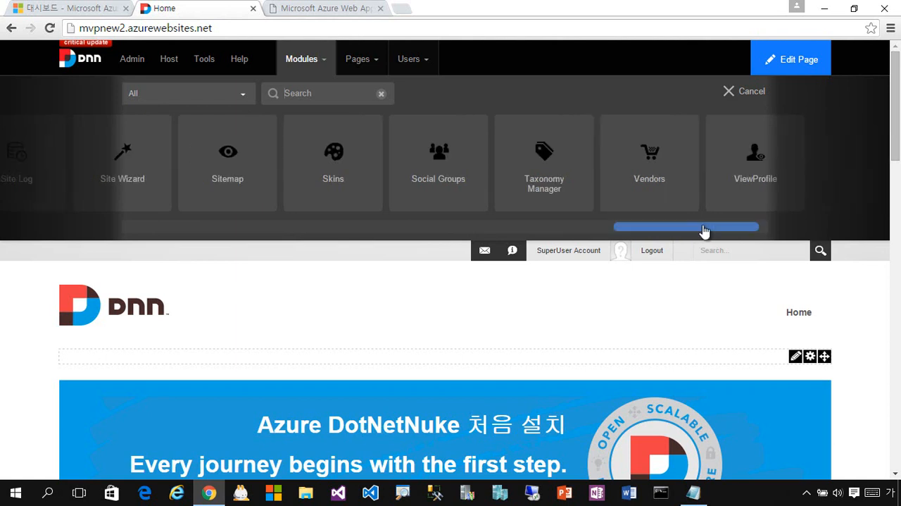
{"action": "left_click_drag", "start_coordinate": [711, 231], "coordinate": [372, 232]}
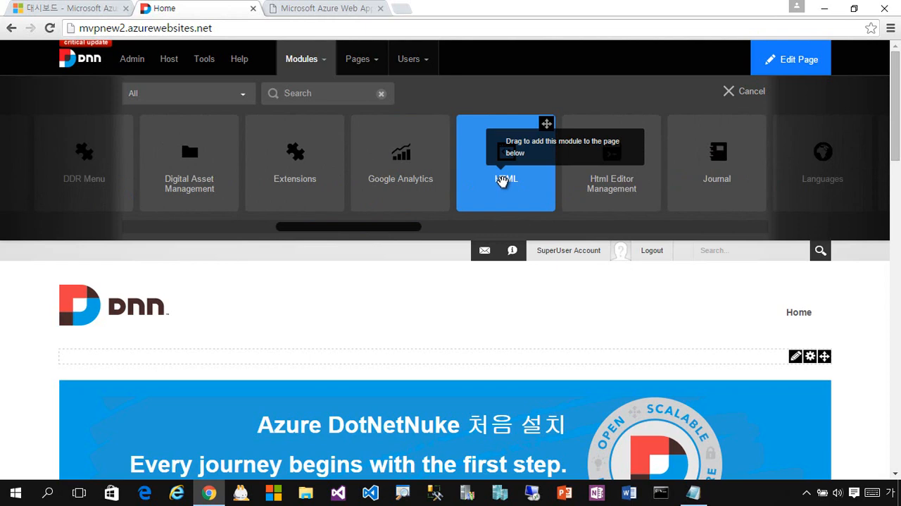
{"action": "left_click_drag", "start_coordinate": [502, 180], "coordinate": [157, 380]}
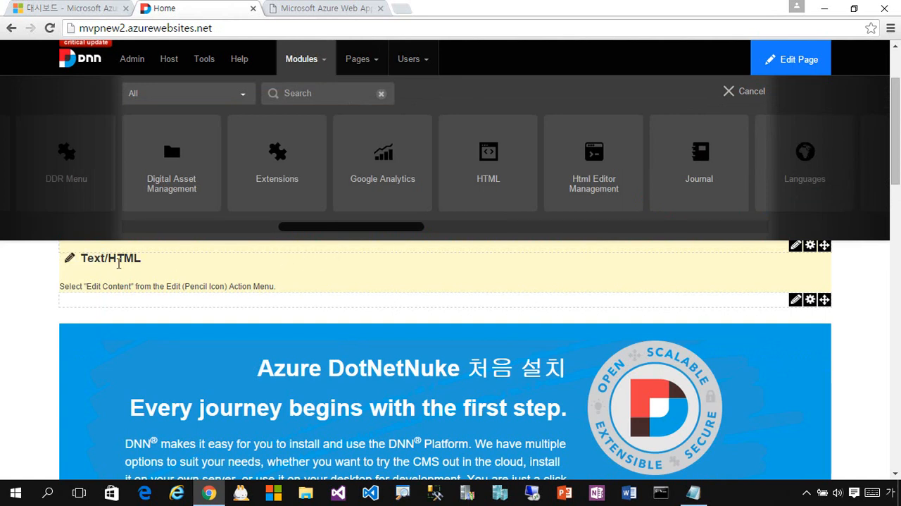
Change the new HTML module's title to "HTML 모듈을 사용해서 페이지 꾸미기" and save it.
{"action": "left_click", "coordinate": [70, 258]}
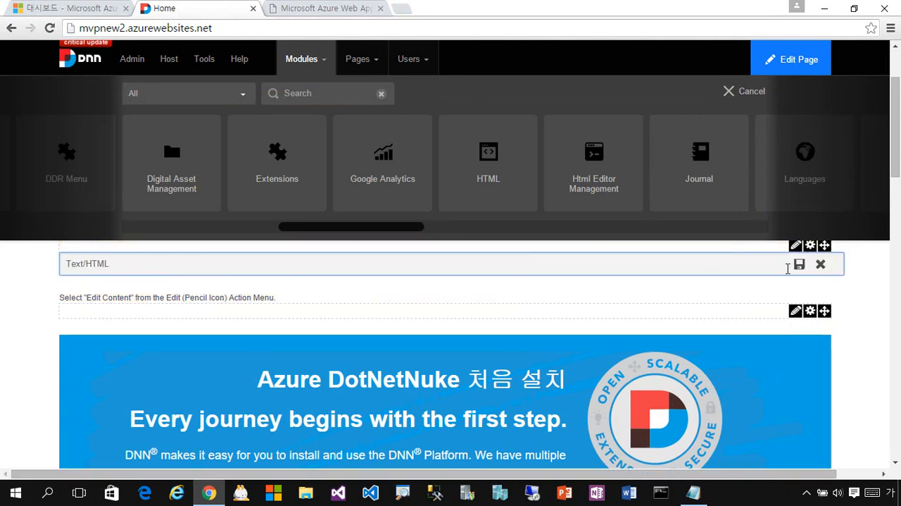
{"action": "left_click_drag", "start_coordinate": [150, 265], "coordinate": [4, 269]}
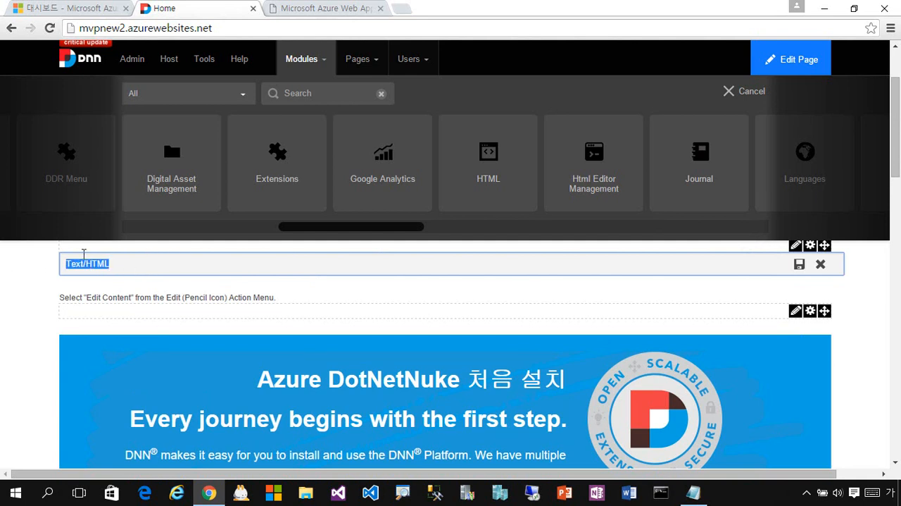
{"action": "type", "text": "HTML 모듈은"}
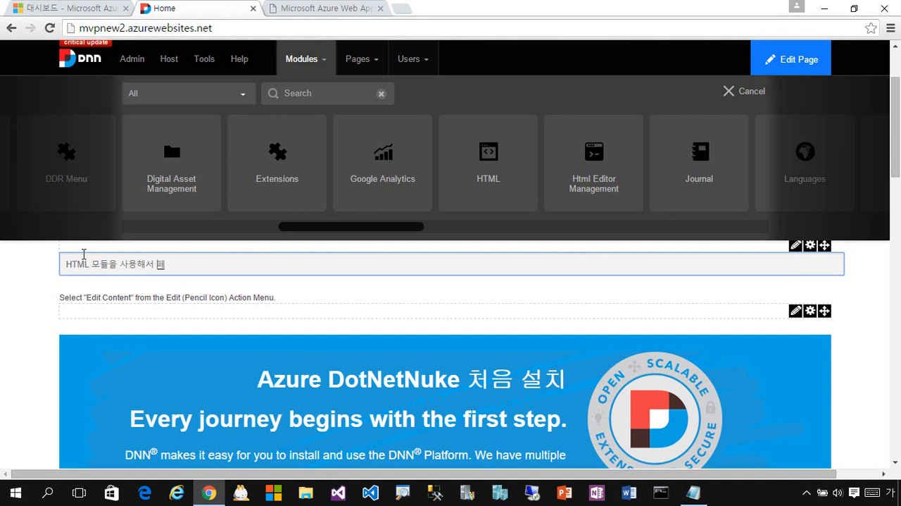
{"action": "type", "text": " 사용해서 페이지 꾸미기"}
{"action": "left_click", "coordinate": [800, 265]}
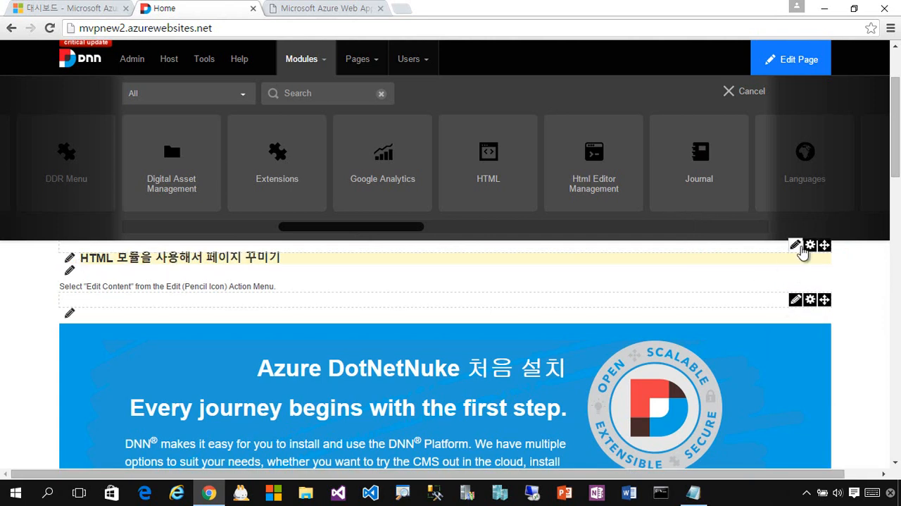
Replace the HTML module's content with the spaced lines "안녕하세요.", "반갑습니다." and "또 만나요.", and save it.
{"action": "mouse_move", "coordinate": [798, 247]}
{"action": "left_click", "coordinate": [725, 262]}
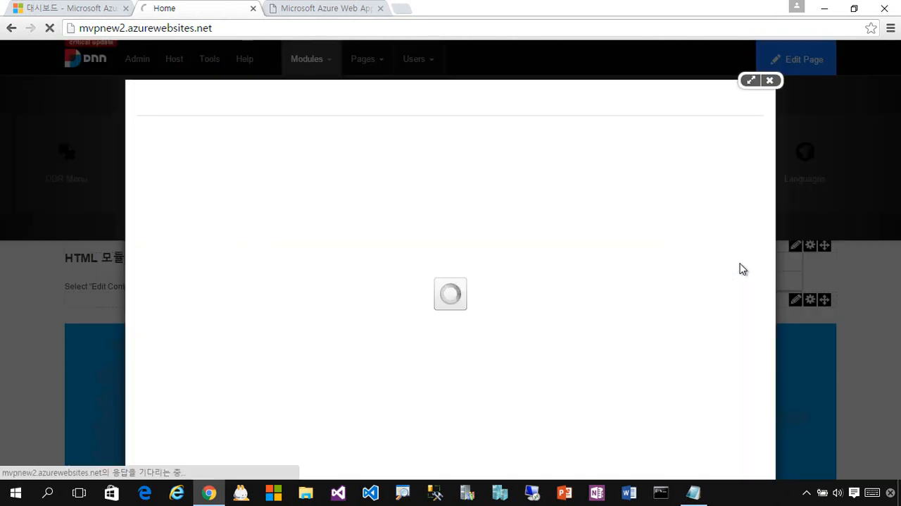
{"action": "key", "text": "ctrl+a"}
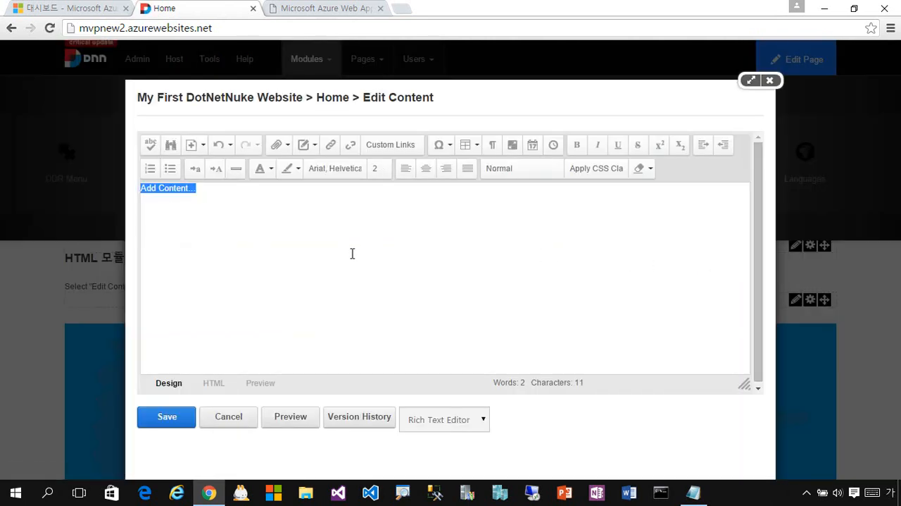
{"action": "type", "text": "안"}
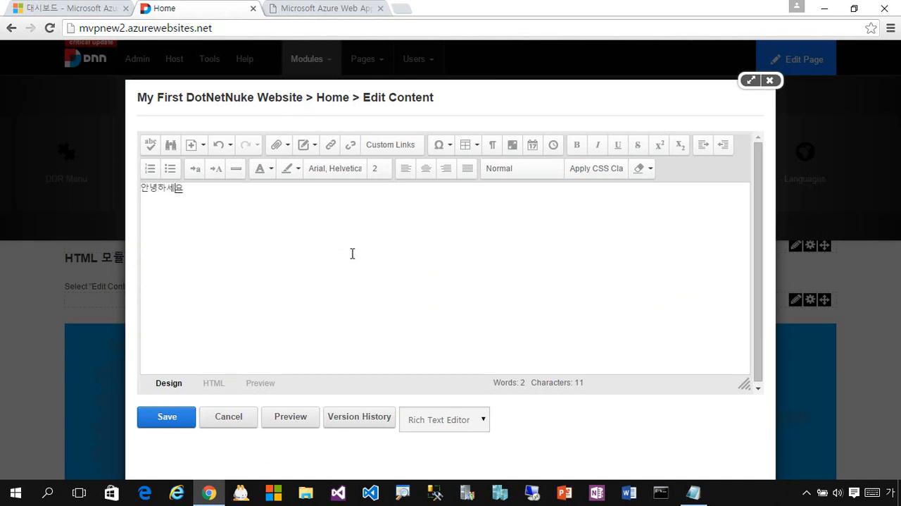
{"action": "type", "text": "녕하세요"}
{"action": "key", "text": "Return"}
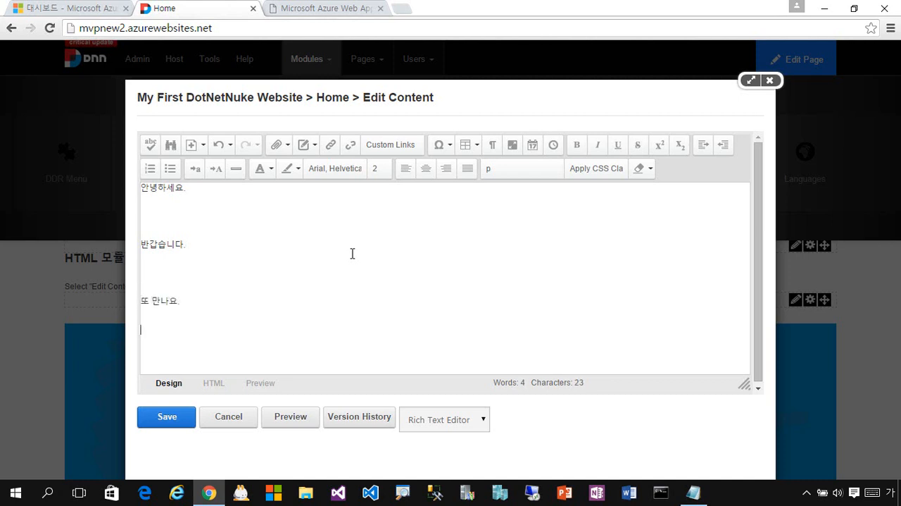
{"action": "left_click", "coordinate": [191, 422]}
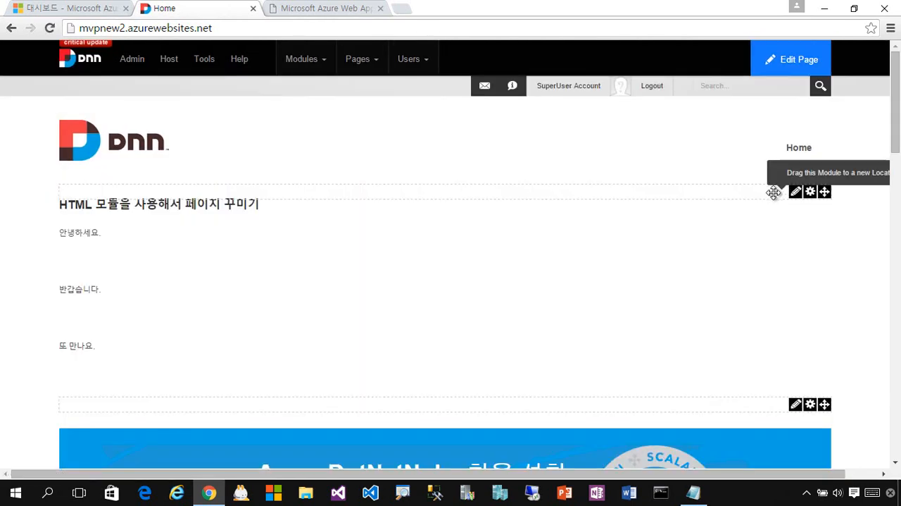
Log out of the site and check the banner heading and the HTML module's text on the public home page.
{"action": "left_click", "coordinate": [661, 91]}
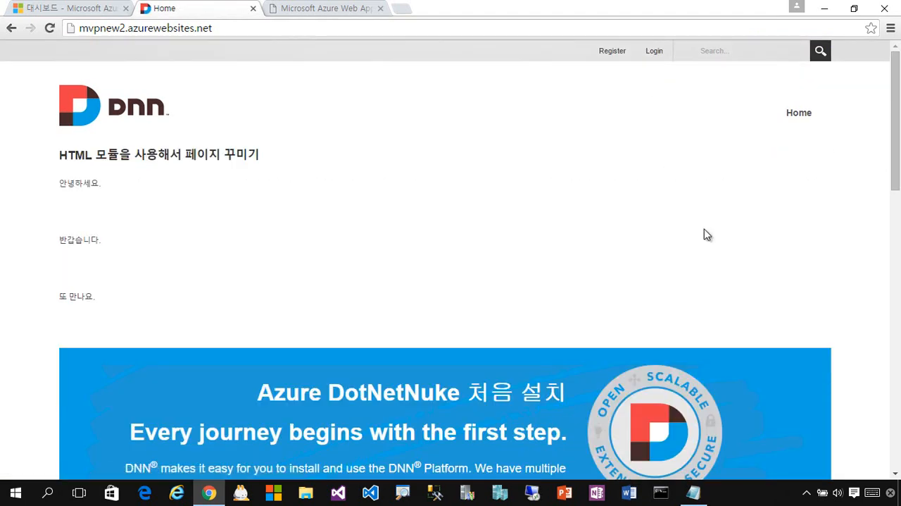
{"action": "triple_click", "coordinate": [893, 180]}
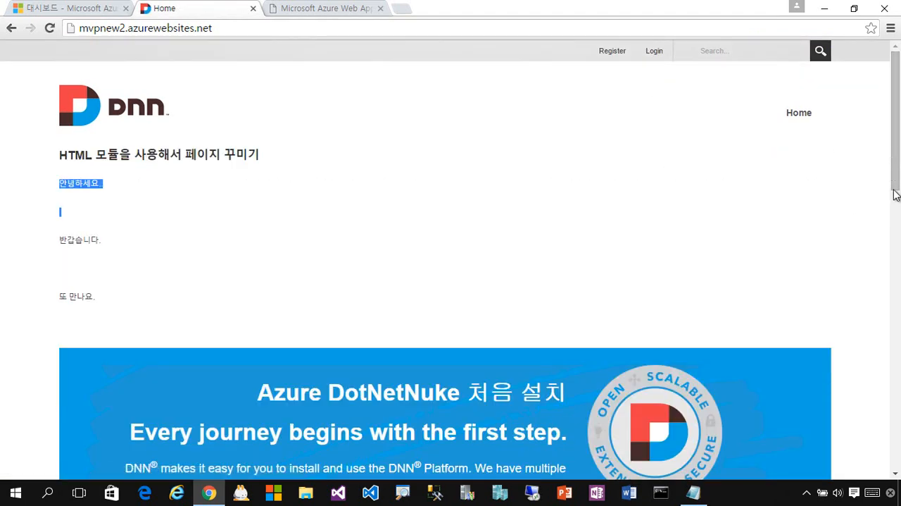
{"action": "left_click_drag", "start_coordinate": [896, 195], "coordinate": [889, 215]}
{"action": "left_click_drag", "start_coordinate": [500, 239], "coordinate": [258, 236]}
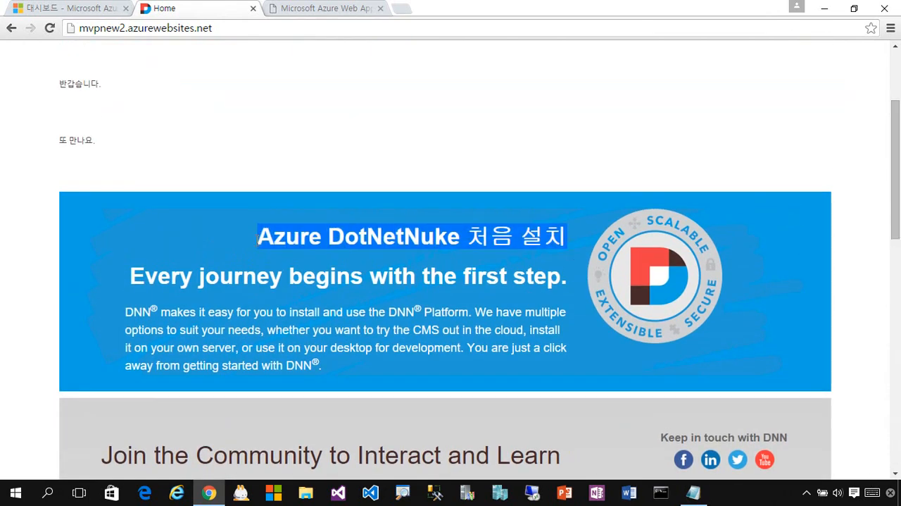
{"action": "left_click", "coordinate": [359, 181]}
{"action": "scroll", "coordinate": [413, 200], "scroll_direction": "up", "scroll_amount": 2}
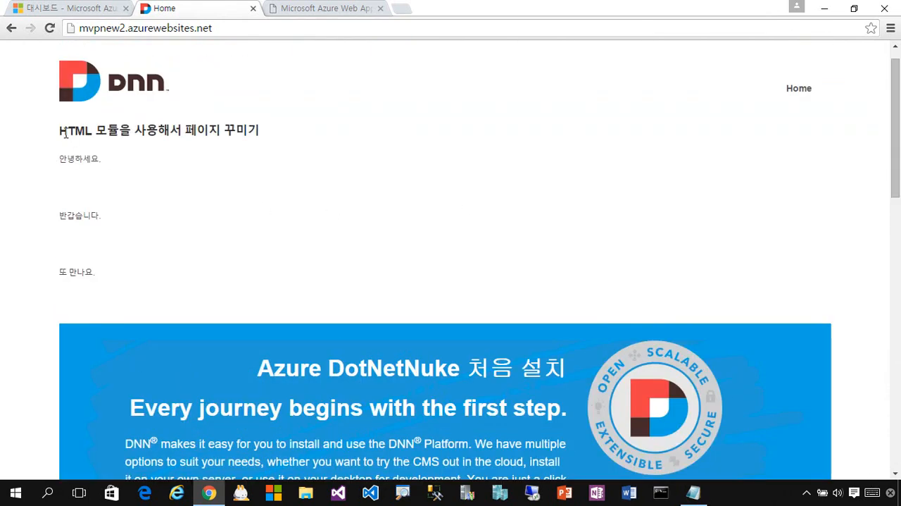
{"action": "left_click_drag", "start_coordinate": [62, 132], "coordinate": [268, 139]}
{"action": "left_click_drag", "start_coordinate": [111, 298], "coordinate": [58, 159]}
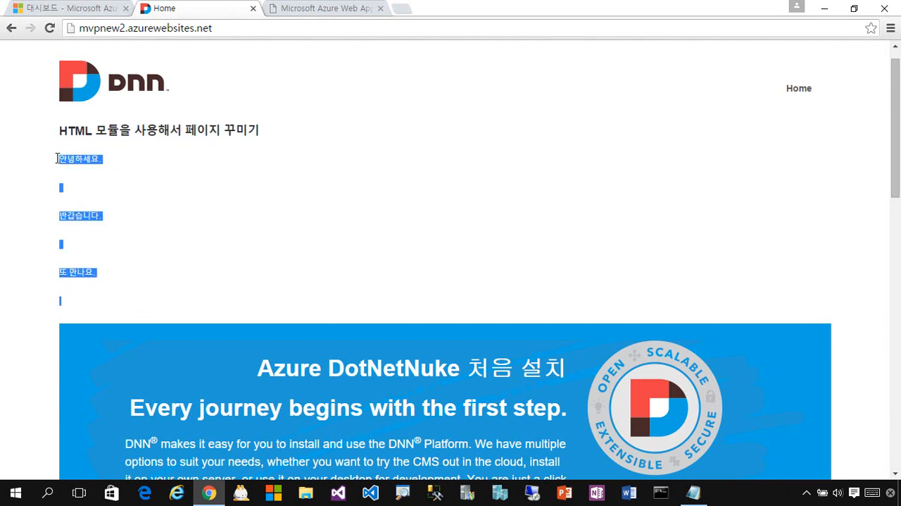
{"action": "left_click", "coordinate": [540, 292]}
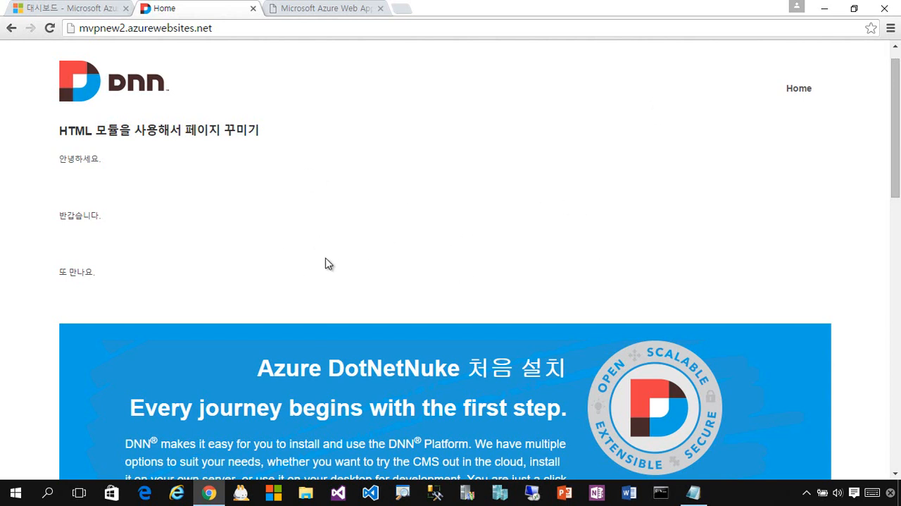
Review the module text, the site address and the full home page, and compare it with the mvpnew1 site.
{"action": "left_click_drag", "start_coordinate": [139, 275], "coordinate": [61, 126]}
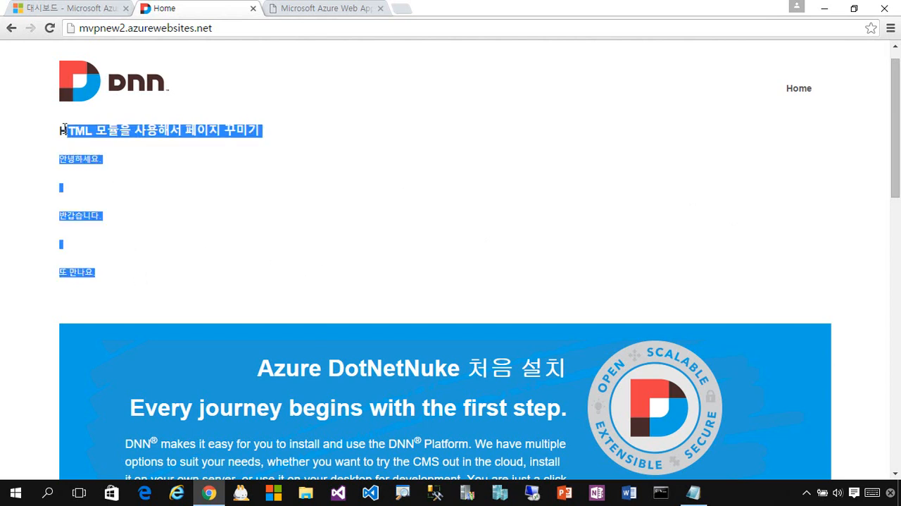
{"action": "left_click_drag", "start_coordinate": [157, 281], "coordinate": [60, 129]}
{"action": "left_click", "coordinate": [272, 184]}
{"action": "left_click", "coordinate": [109, 31]}
{"action": "double_click", "coordinate": [108, 32]}
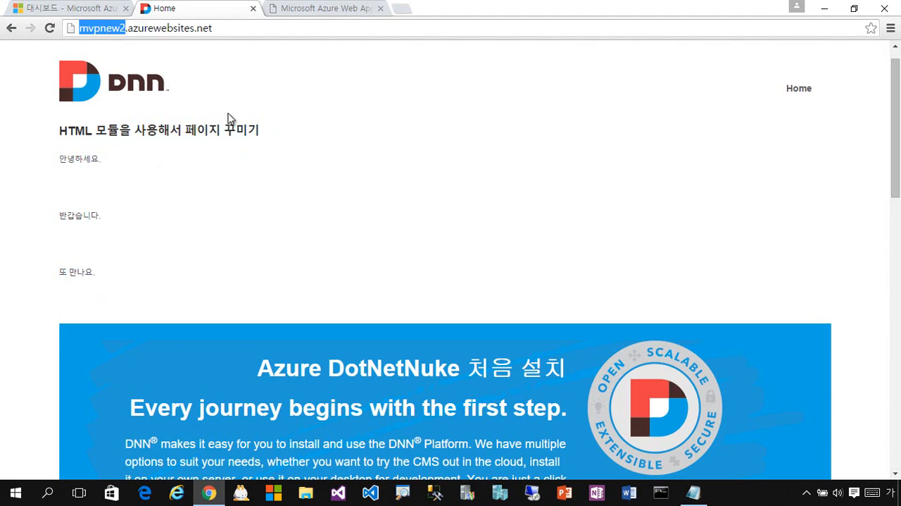
{"action": "left_click", "coordinate": [293, 185]}
{"action": "mouse_move", "coordinate": [896, 158]}
{"action": "left_mouse_down"}
{"action": "mouse_move", "coordinate": [878, 431]}
{"action": "mouse_move", "coordinate": [888, 145]}
{"action": "left_mouse_up"}
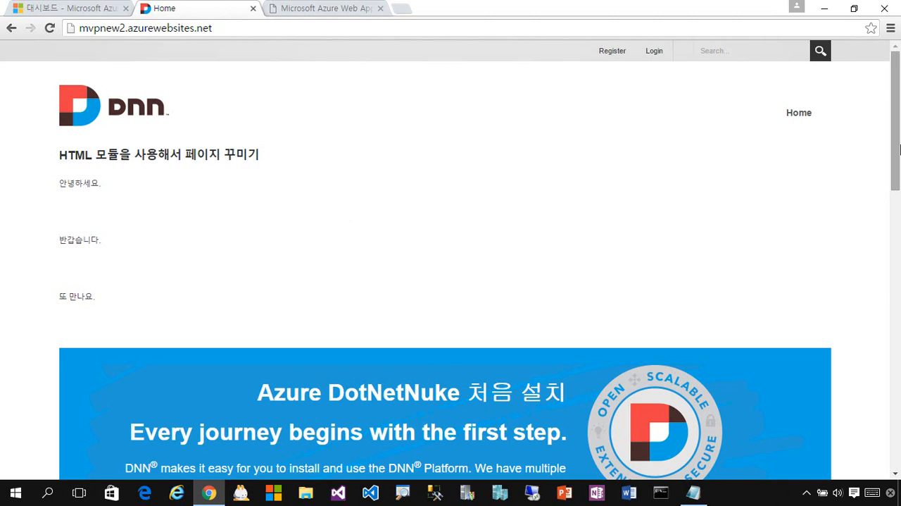
{"action": "left_click_drag", "start_coordinate": [896, 179], "coordinate": [874, 456]}
{"action": "left_click_drag", "start_coordinate": [895, 423], "coordinate": [898, 102]}
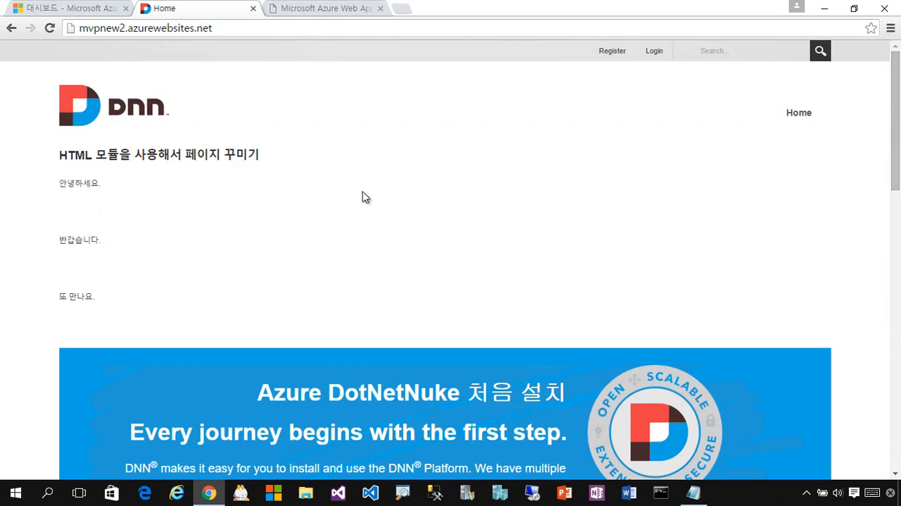
{"action": "left_click", "coordinate": [335, 8]}
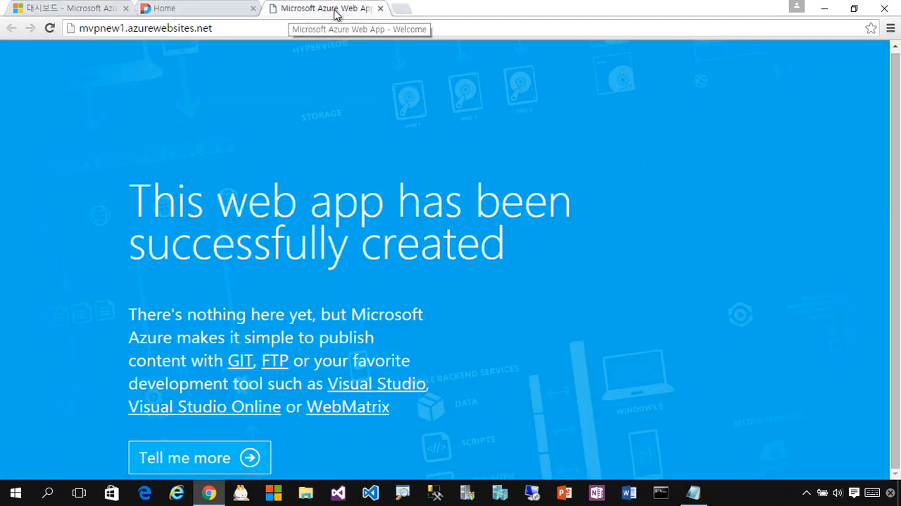
{"action": "left_click", "coordinate": [188, 10]}
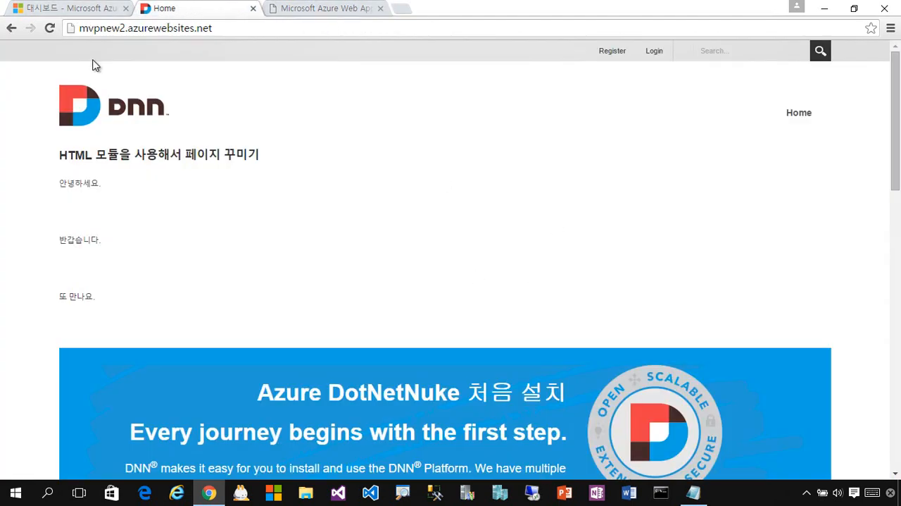
Switch to the Azure portal, examine the resources in the MvpNew2 resource group and open the mvpnew2 web app.
{"action": "left_click", "coordinate": [69, 10]}
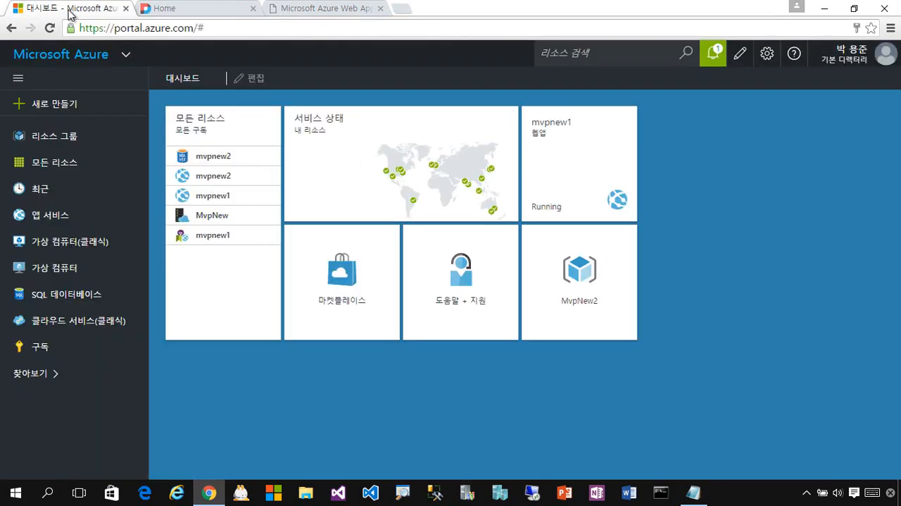
{"action": "left_click", "coordinate": [590, 298]}
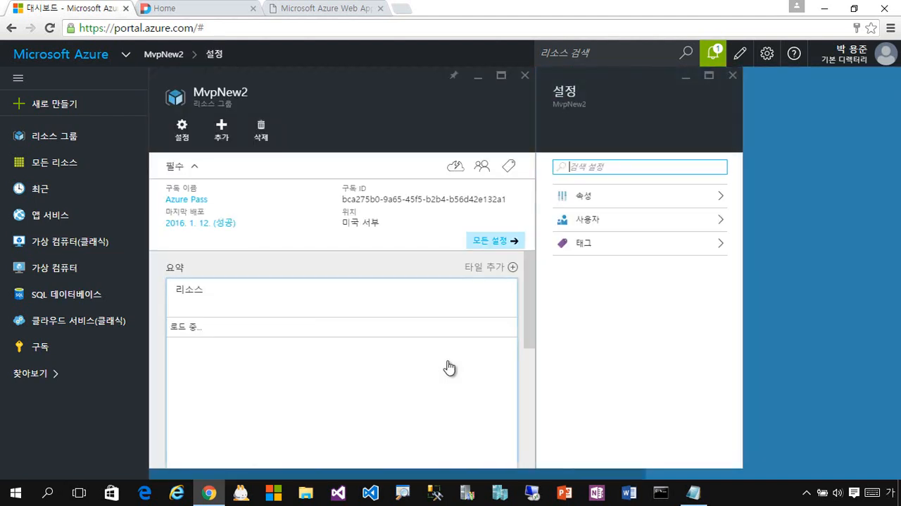
{"action": "scroll", "coordinate": [450, 368], "scroll_direction": "down", "scroll_amount": 3}
{"action": "scroll", "coordinate": [451, 369], "scroll_direction": "up", "scroll_amount": 2}
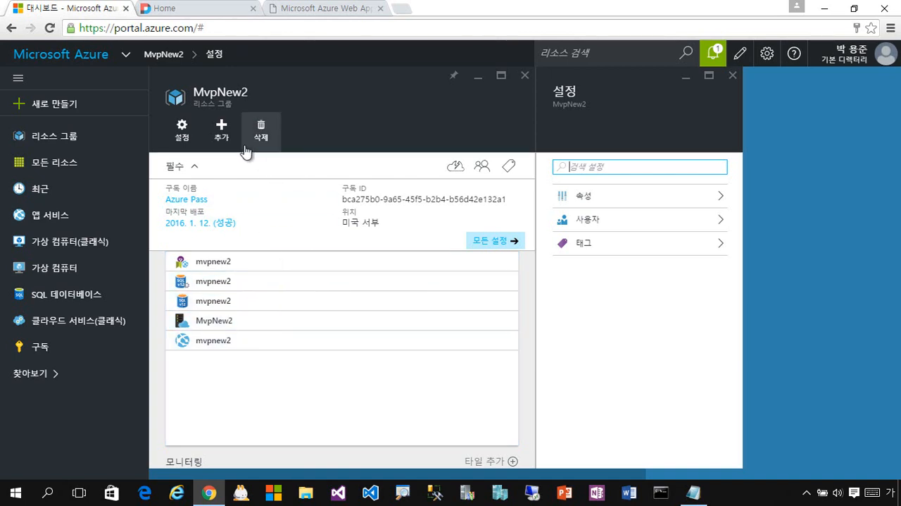
{"action": "left_click", "coordinate": [268, 344]}
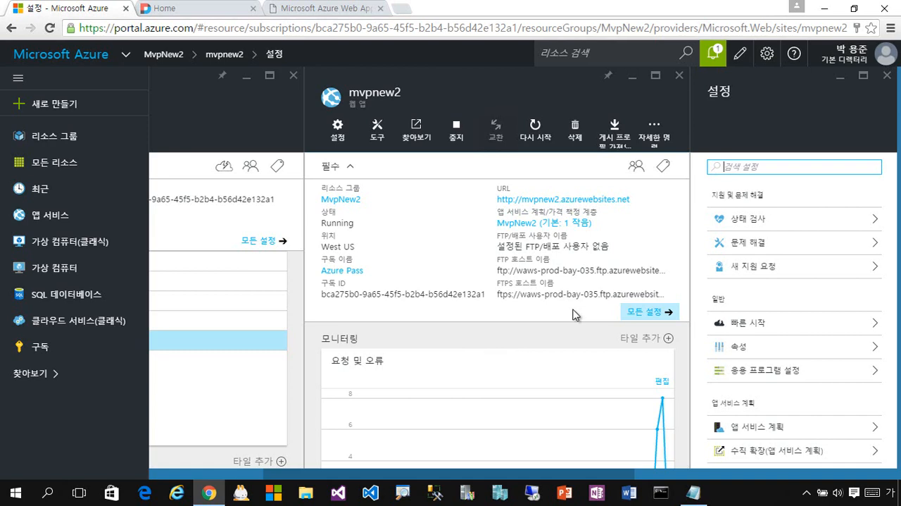
Recheck the added text on the DNN home page and return to the Azure portal dashboard.
{"action": "left_click", "coordinate": [203, 11]}
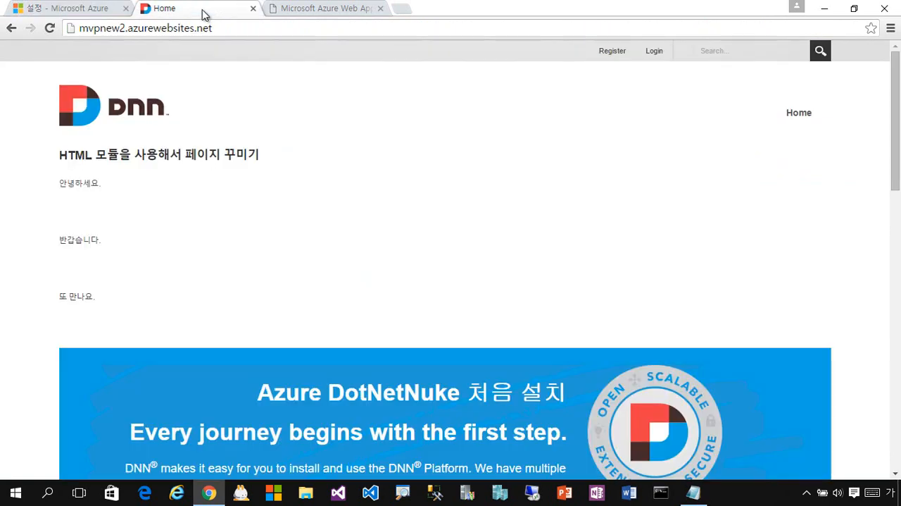
{"action": "left_click_drag", "start_coordinate": [398, 304], "coordinate": [54, 149]}
{"action": "left_click", "coordinate": [378, 303]}
{"action": "left_click", "coordinate": [71, 8]}
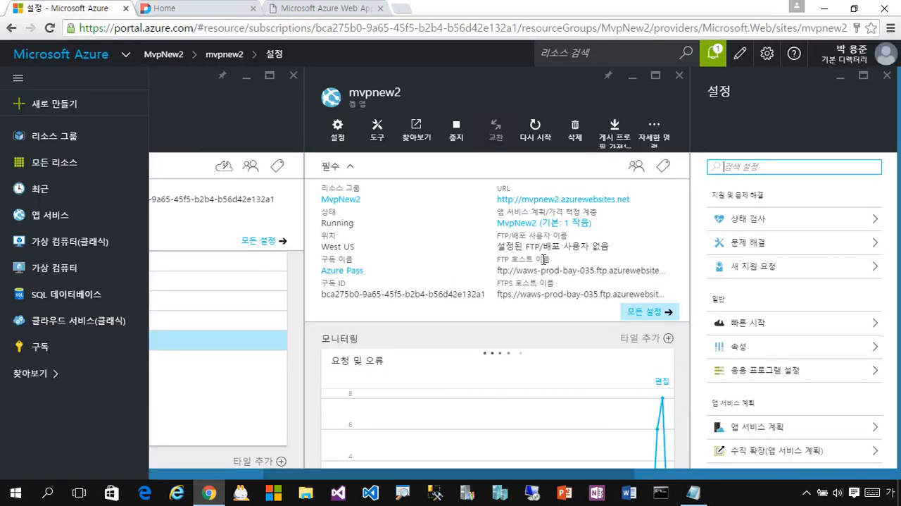
{"action": "left_click", "coordinate": [84, 62]}
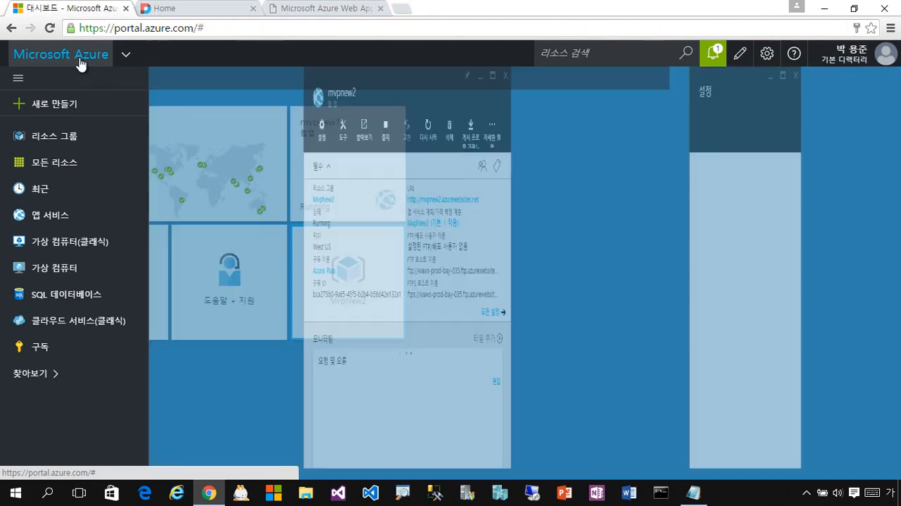
{"action": "mouse_move", "coordinate": [593, 185]}
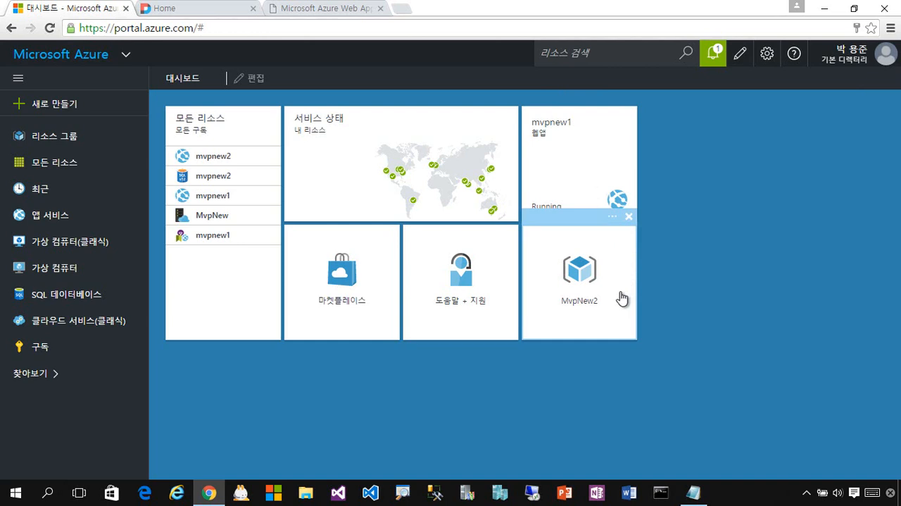
{"action": "left_click", "coordinate": [173, 12]}
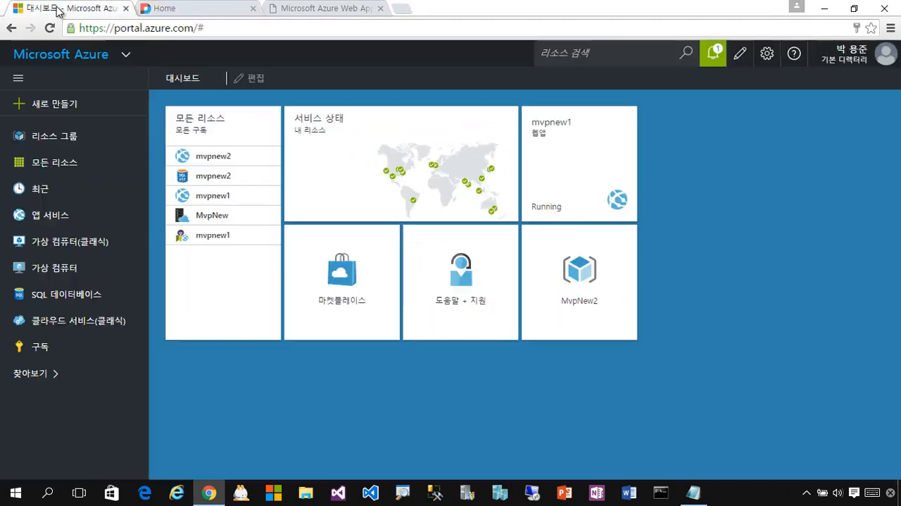